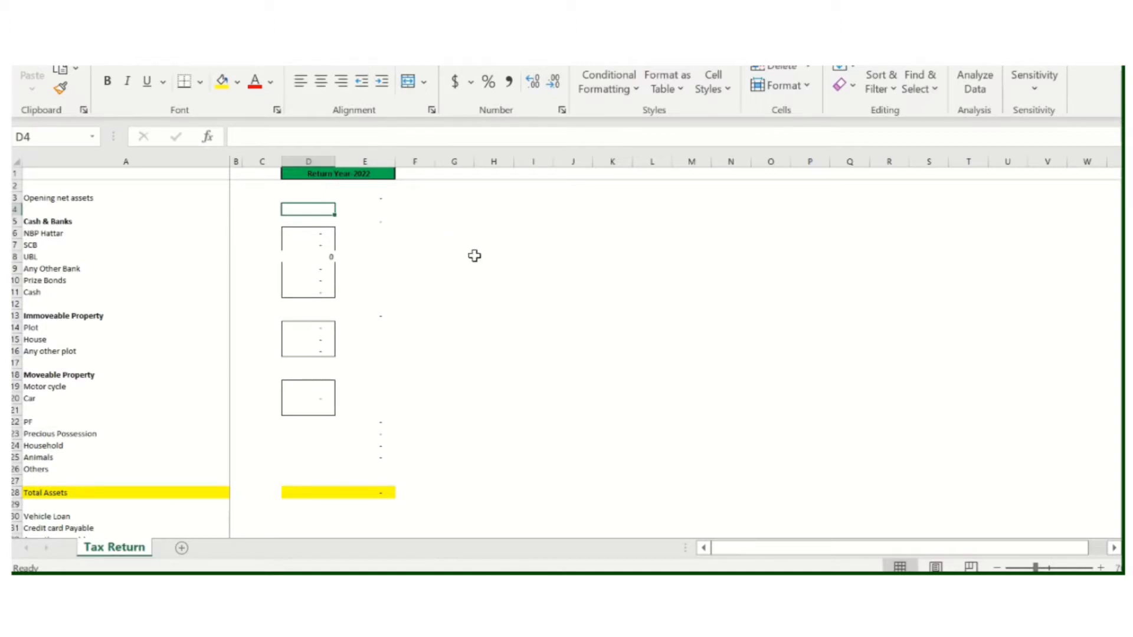
# Review the Opening net assets amount in E3 and the Cash & Banks total formula in E5
pyautogui.click(377, 198)
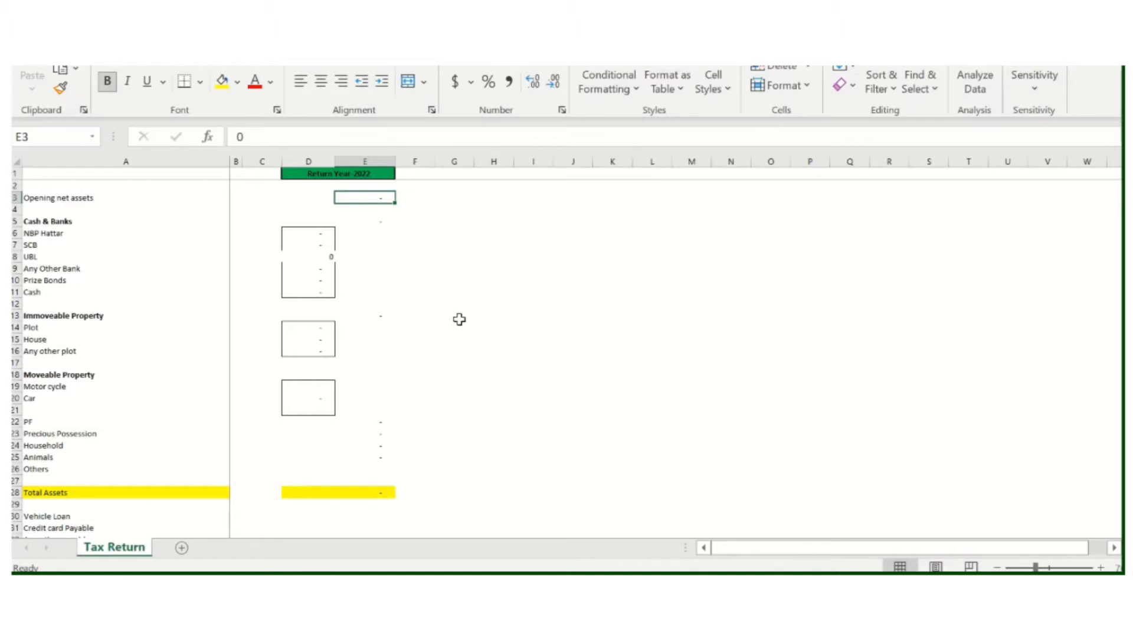
pyautogui.press('Down')
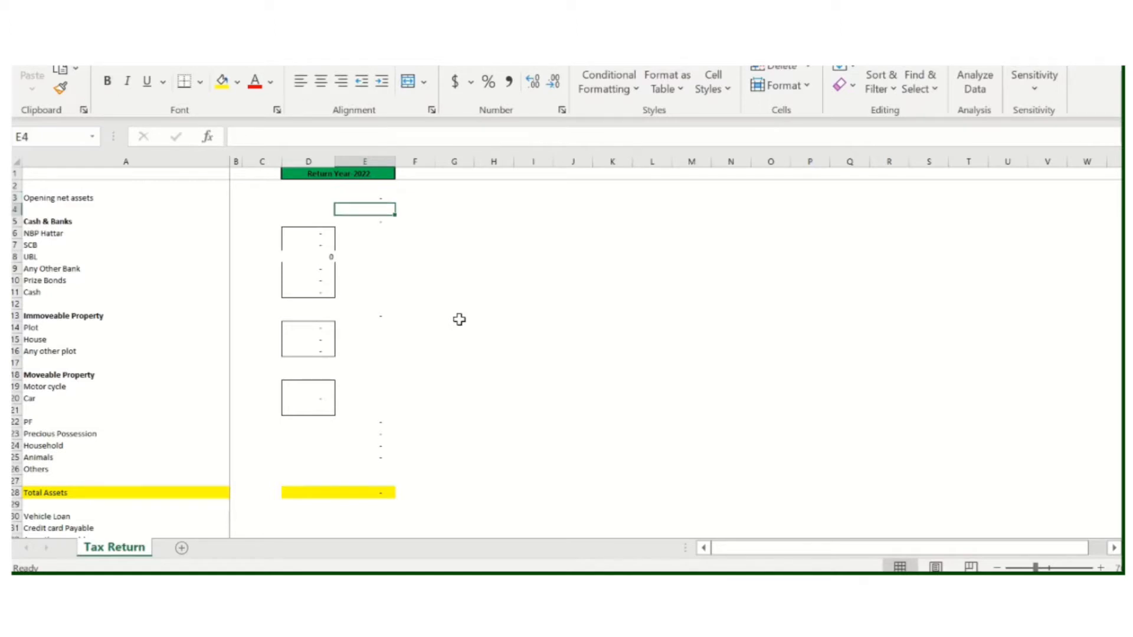
pyautogui.press('Down')
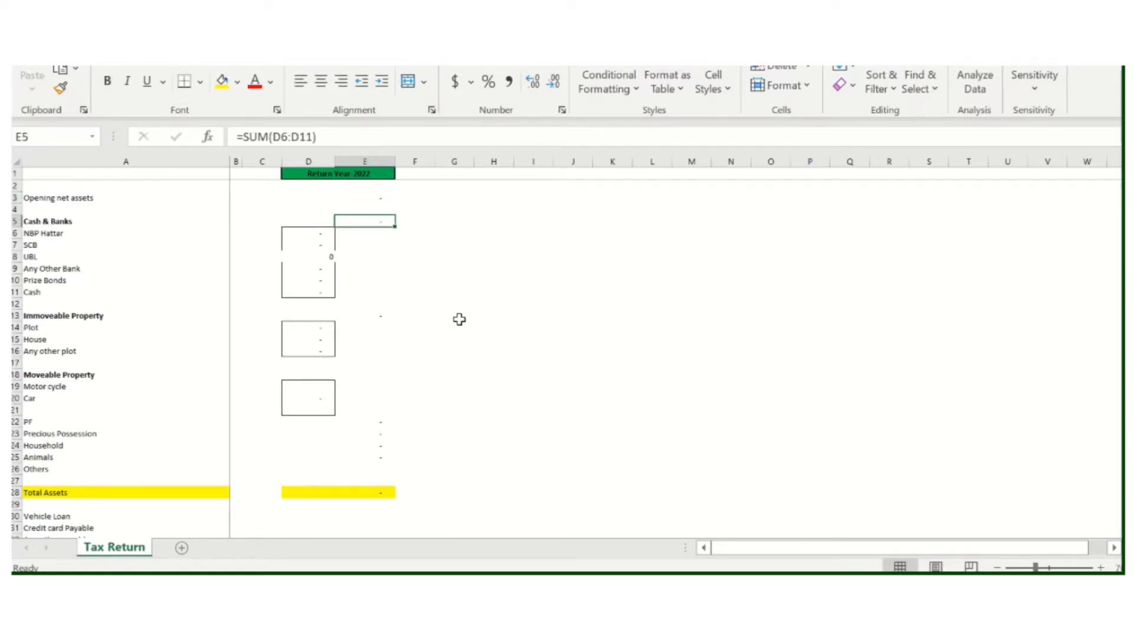
pyautogui.press('Left')
pyautogui.press('Left')
pyautogui.press('Left')
pyautogui.press('Left')
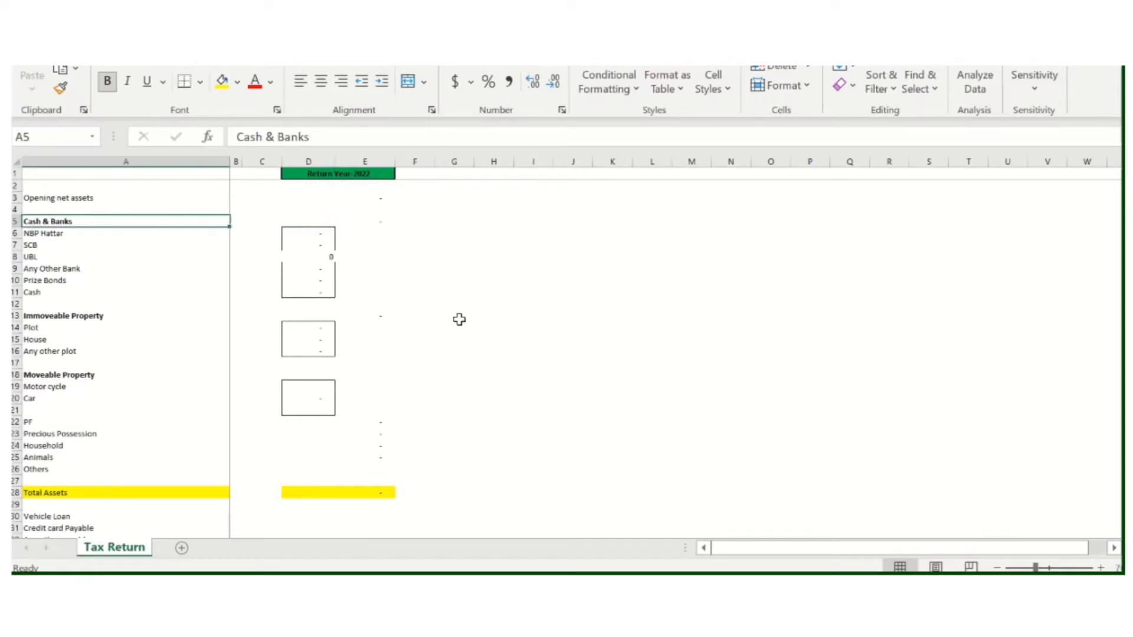
pyautogui.press('Right')
pyautogui.press('Right')
pyautogui.press('Right')
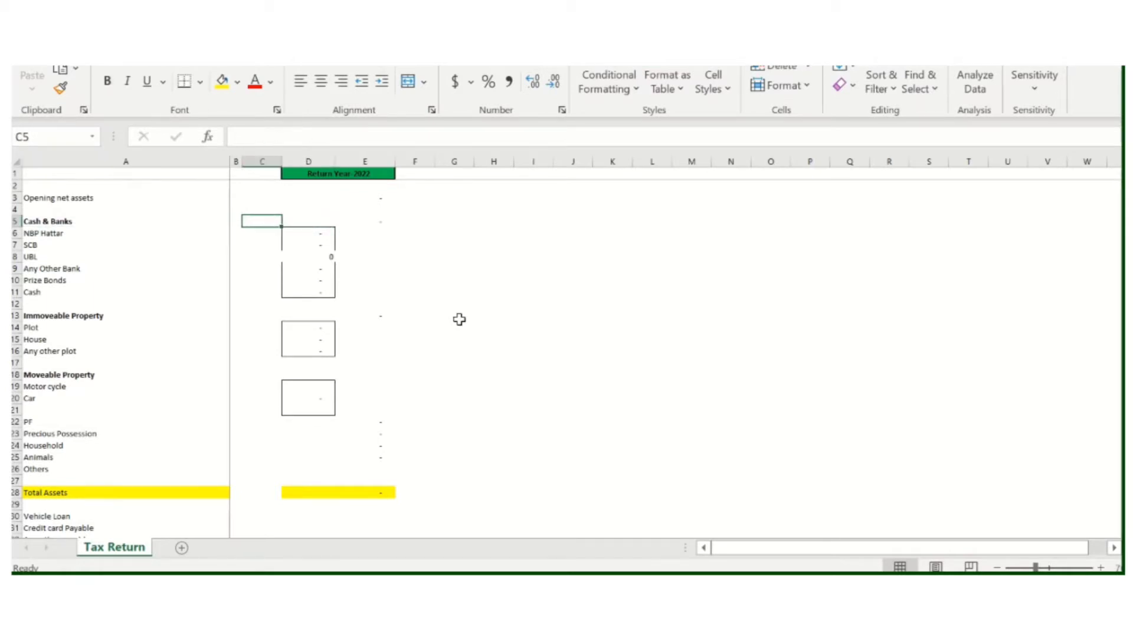
# Go through the individual Cash & Banks amounts in column D, from NBP Hattar down to Cash
pyautogui.press('Down')
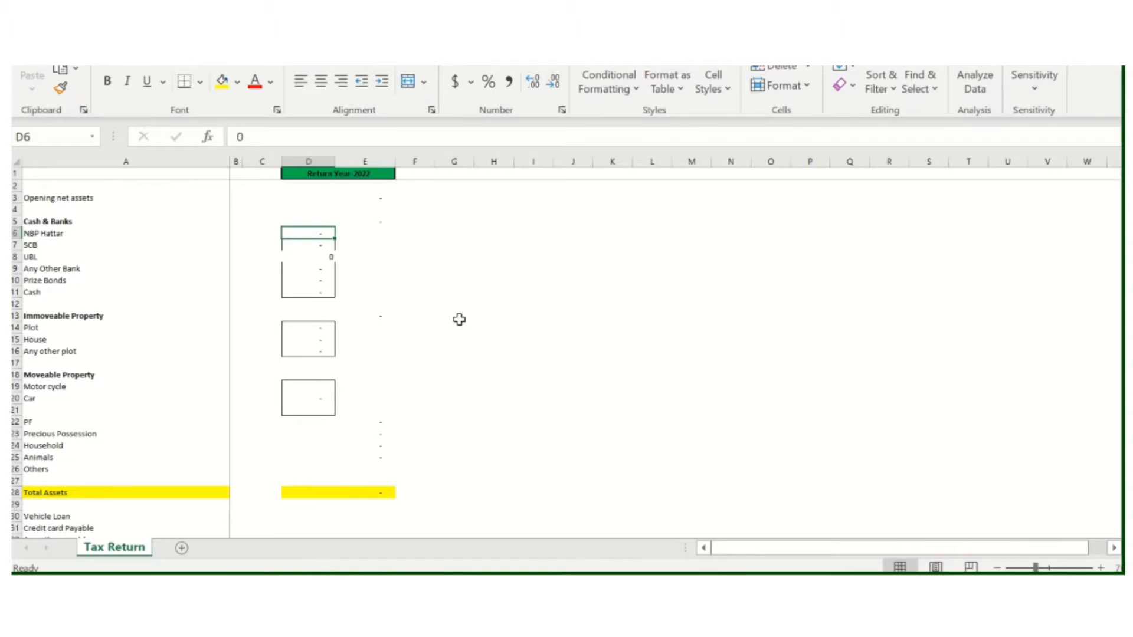
pyautogui.press('Down')
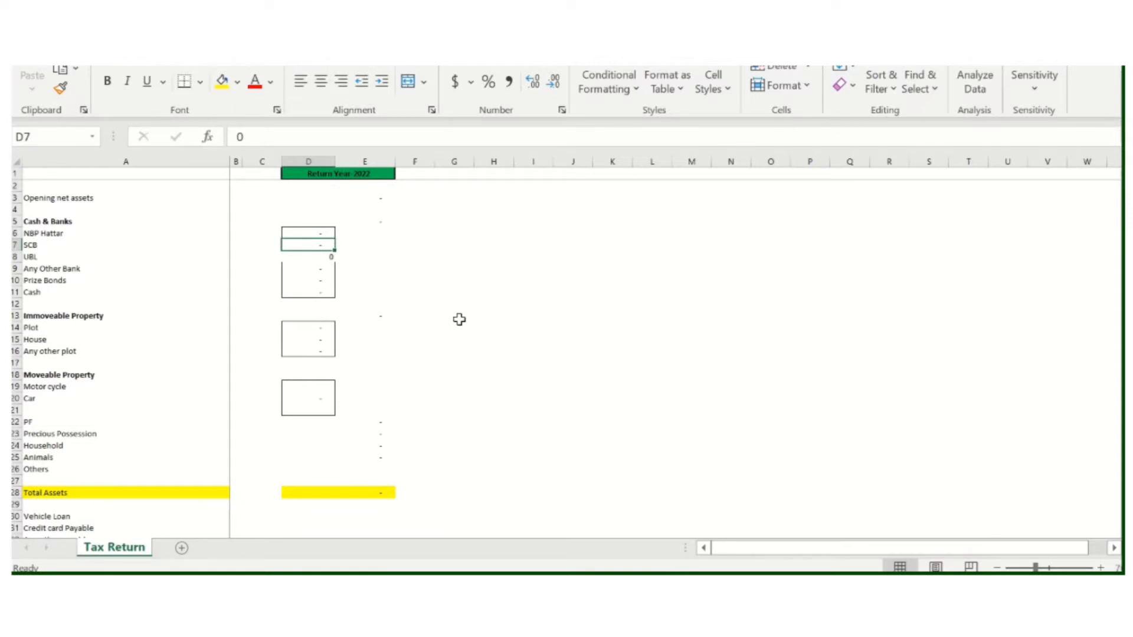
pyautogui.press('Down')
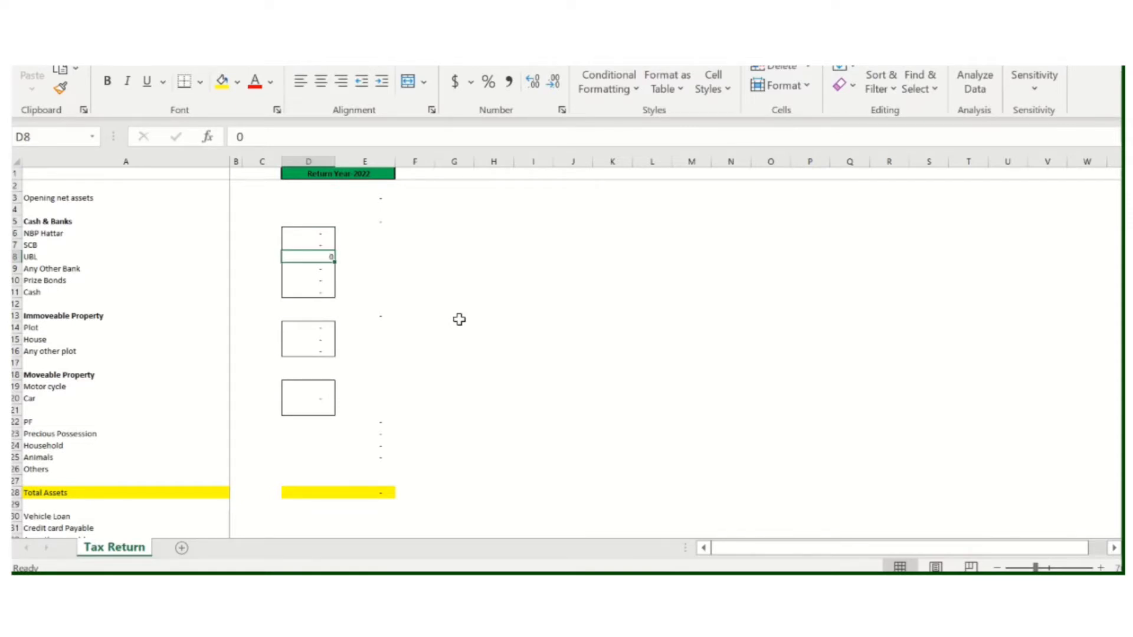
pyautogui.press('Down')
pyautogui.press('Down')
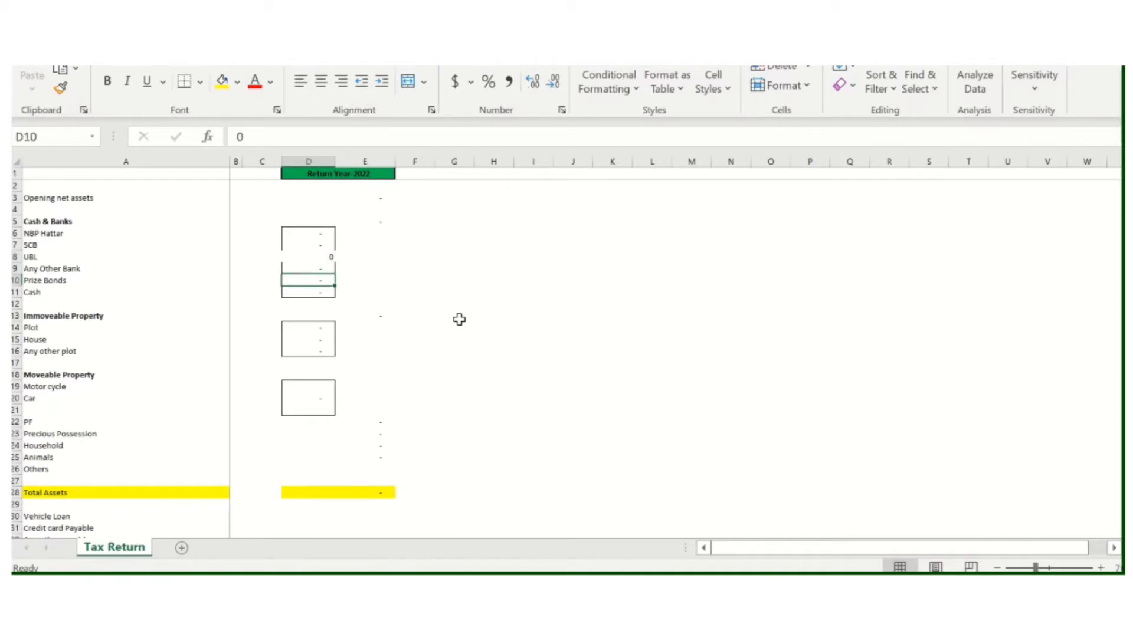
pyautogui.press('Down')
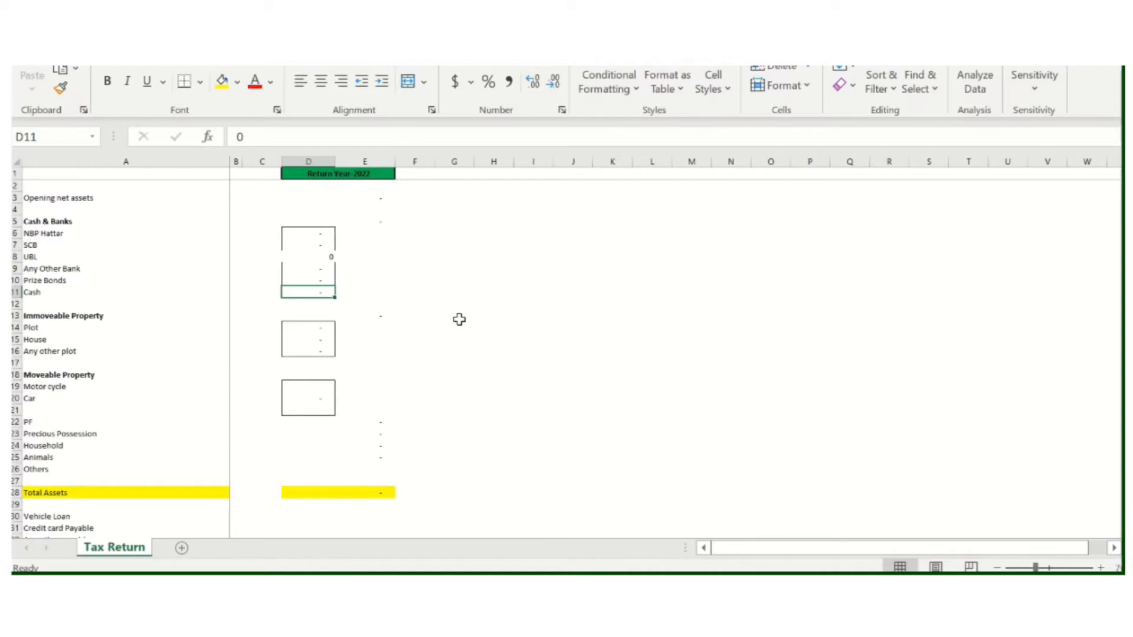
# Go through the Immoveable Property and Moveable Property amounts in column D, from Plot down to Car
pyautogui.press('Down')
pyautogui.press('Down')
pyautogui.press('Down')
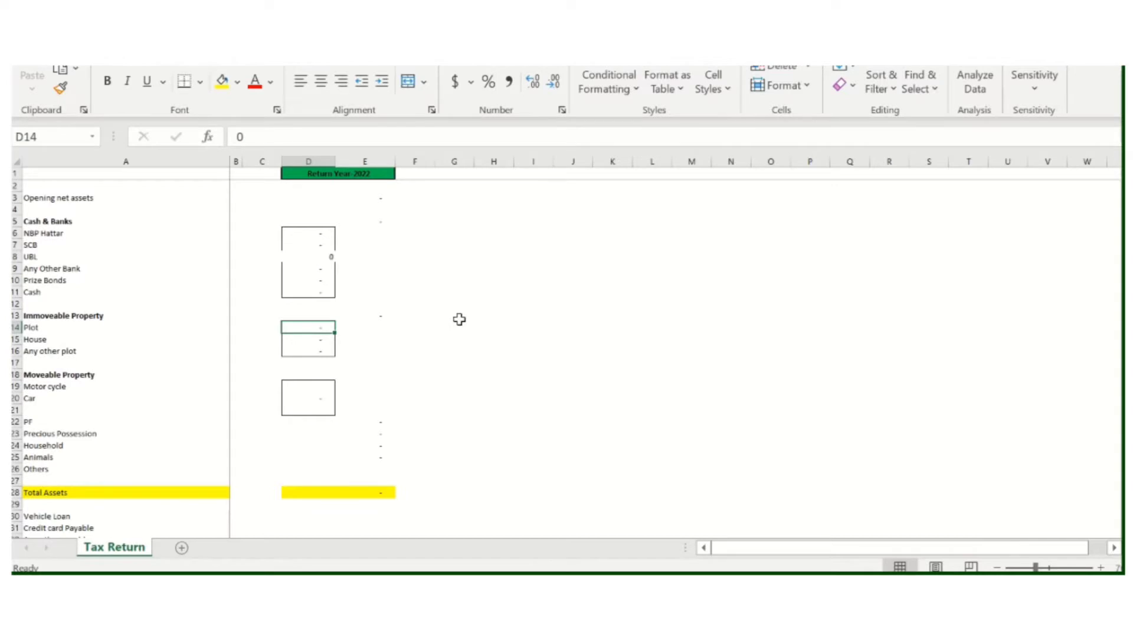
pyautogui.press('Down')
pyautogui.press('Down')
pyautogui.press('Down')
pyautogui.press('Down')
pyautogui.press('Down')
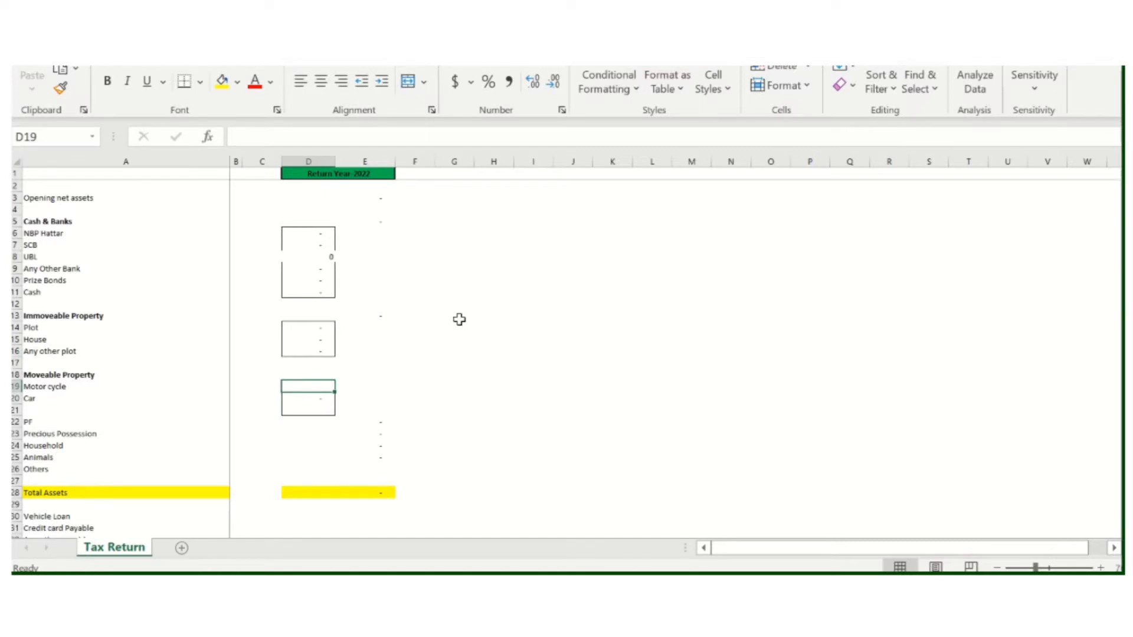
pyautogui.press('Down')
pyautogui.press('Up')
pyautogui.press('Down')
pyautogui.press('Down')
pyautogui.press('Down')
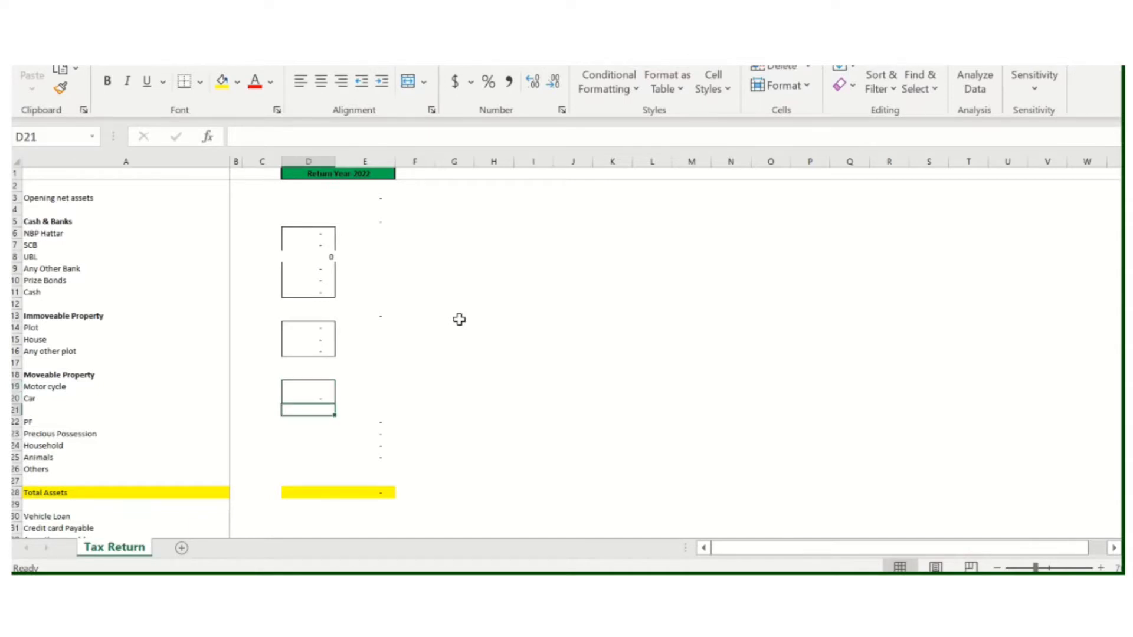
# Enter a trial figure of 2 in F22, beside the PF amount
pyautogui.press('Right')
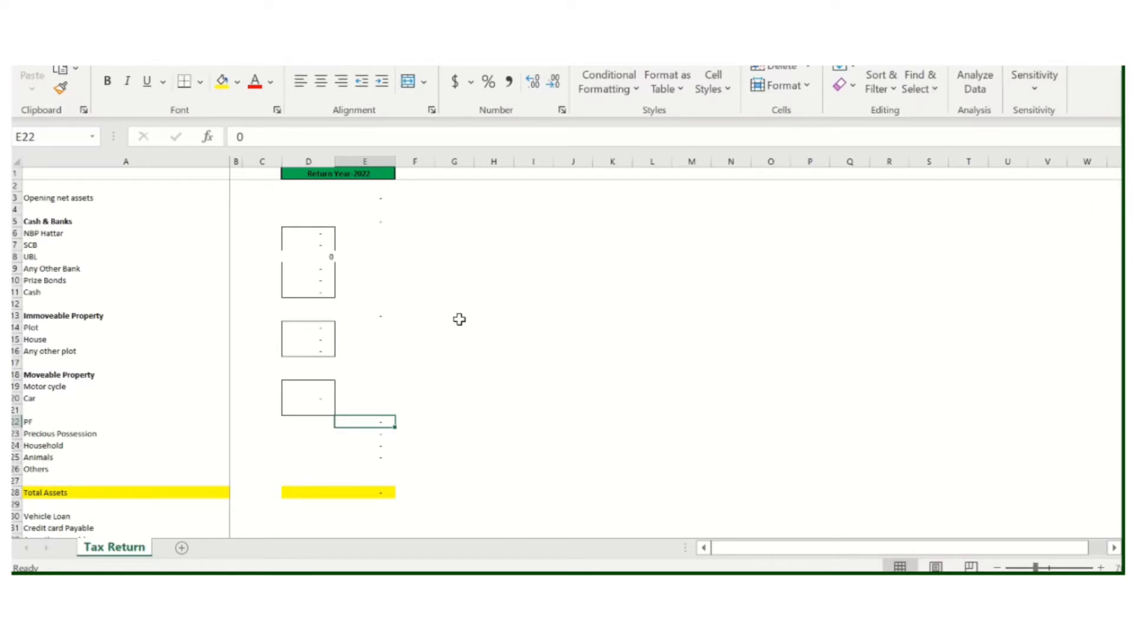
pyautogui.press('Right')
pyautogui.write('100')
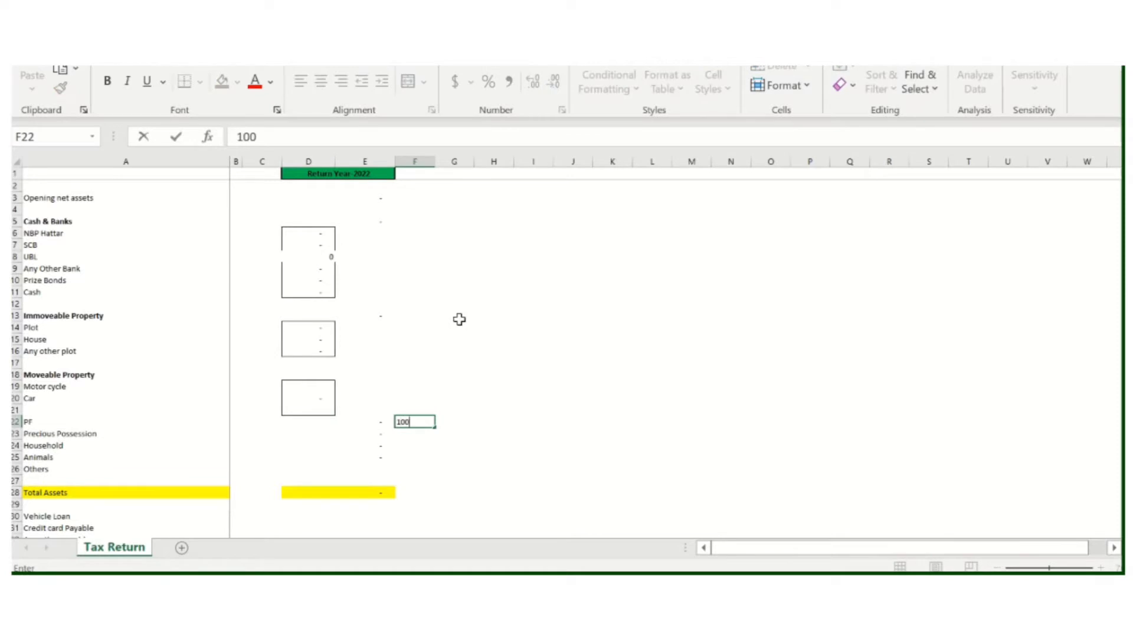
pyautogui.write('/50')
pyautogui.press('Return')
pyautogui.press('Up')
pyautogui.press('Left')
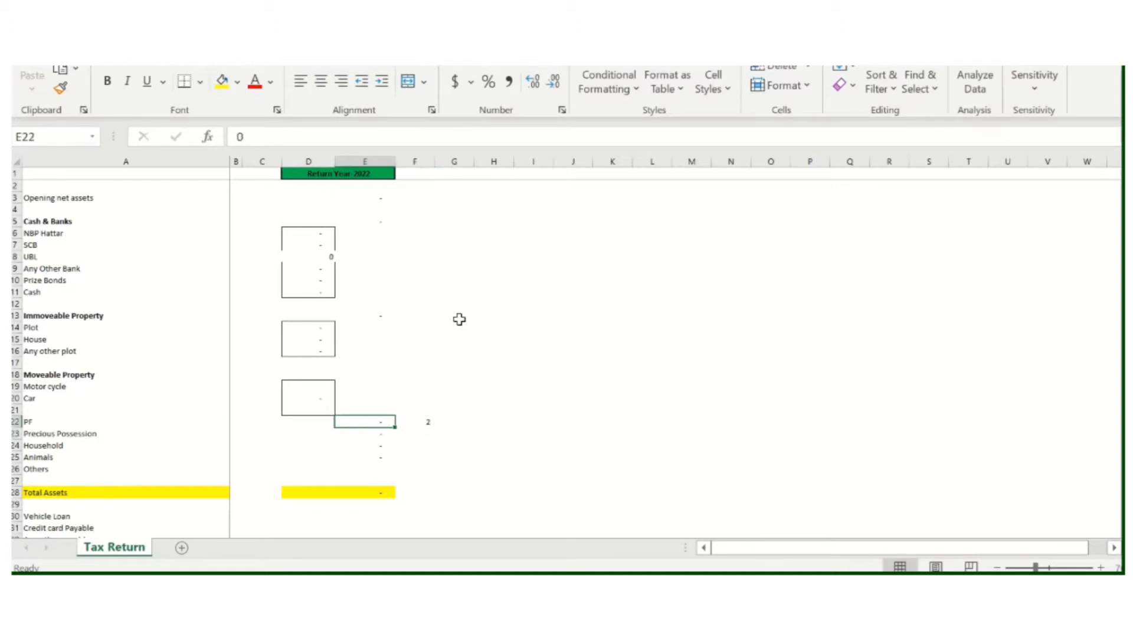
# Set the PF amount in E22 to the trial figure 2 from F22, and clear F22
pyautogui.write('=')
pyautogui.press('Right')
pyautogui.press('Return')
pyautogui.press('Up')
pyautogui.press('Right')
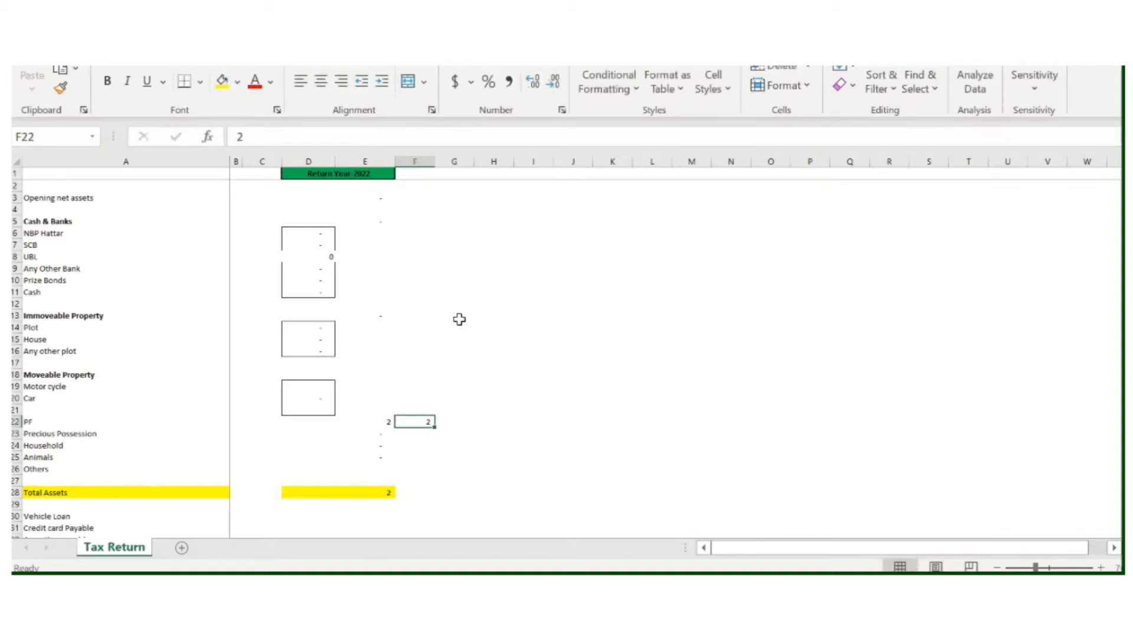
pyautogui.press('Left')
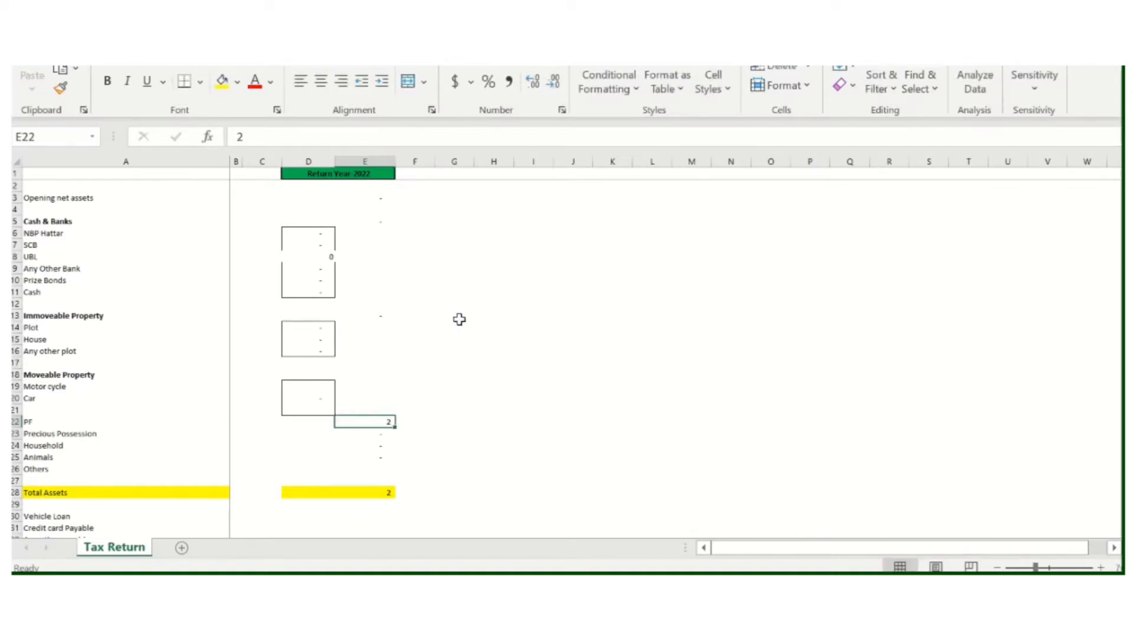
# Discard the started formula in E22 and reset the PF amount to 0
pyautogui.write('-')
pyautogui.press('Down')
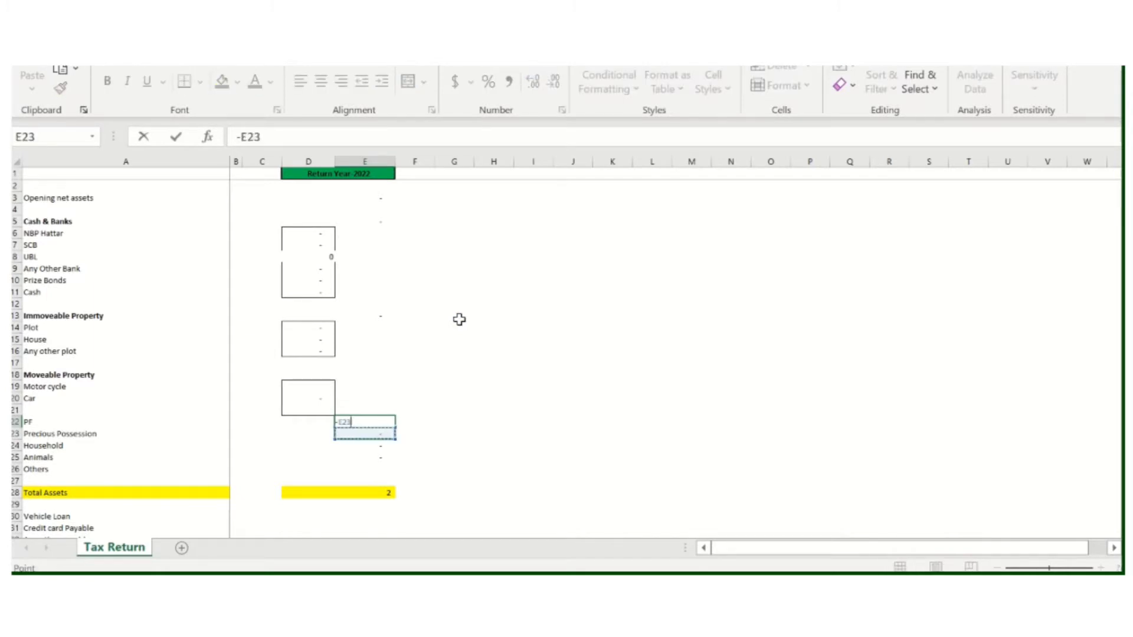
pyautogui.press('Escape')
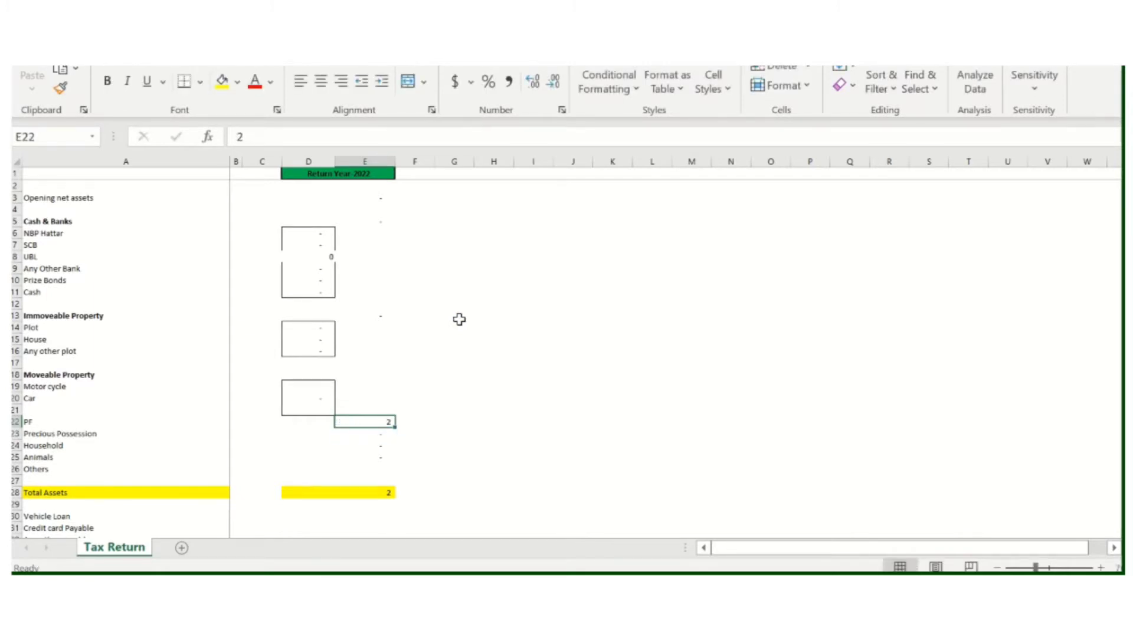
pyautogui.press('Delete')
pyautogui.write('0')
pyautogui.press('Return')
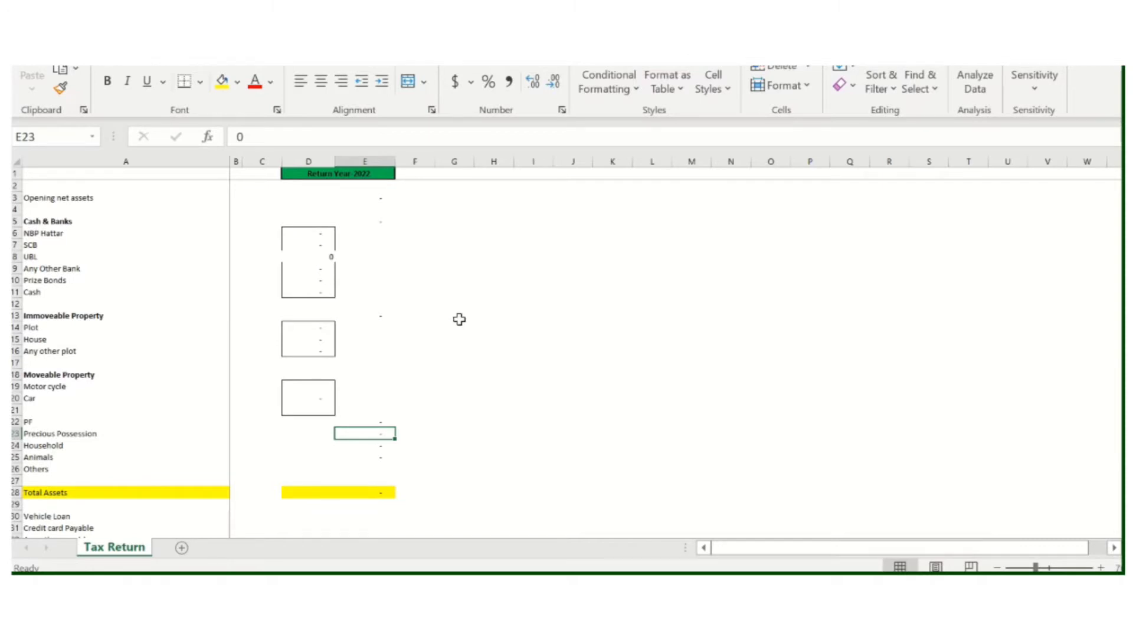
# Review the Household, Animals and Others rows and examine the Total Assets formula in E28
pyautogui.press('Down')
pyautogui.press('Down')
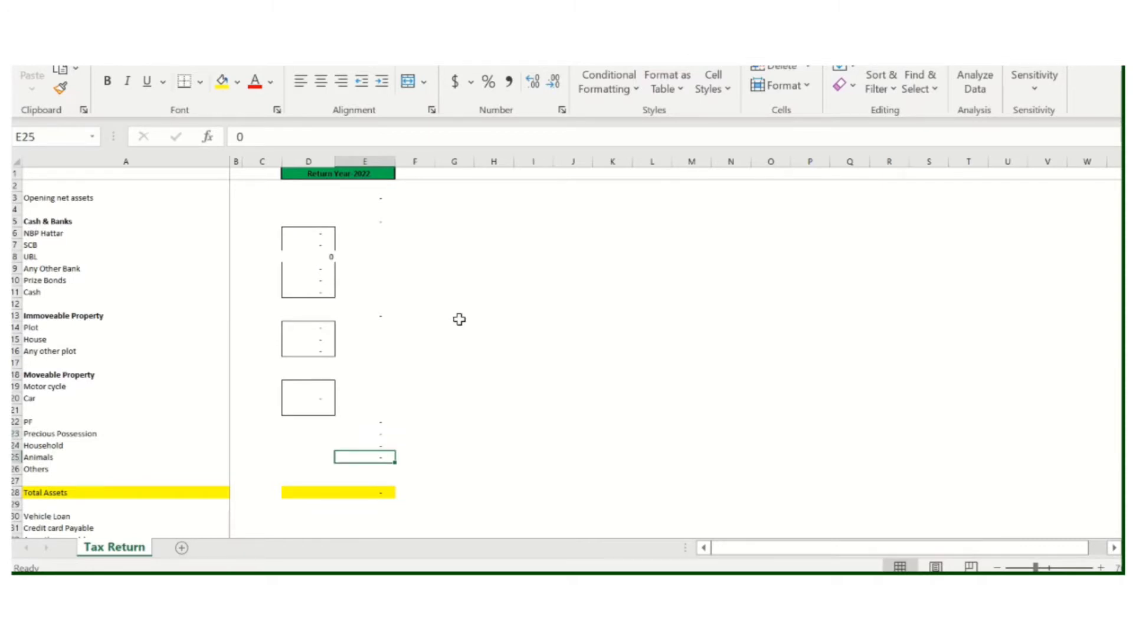
pyautogui.press('Down')
pyautogui.press('Down')
pyautogui.press('Down')
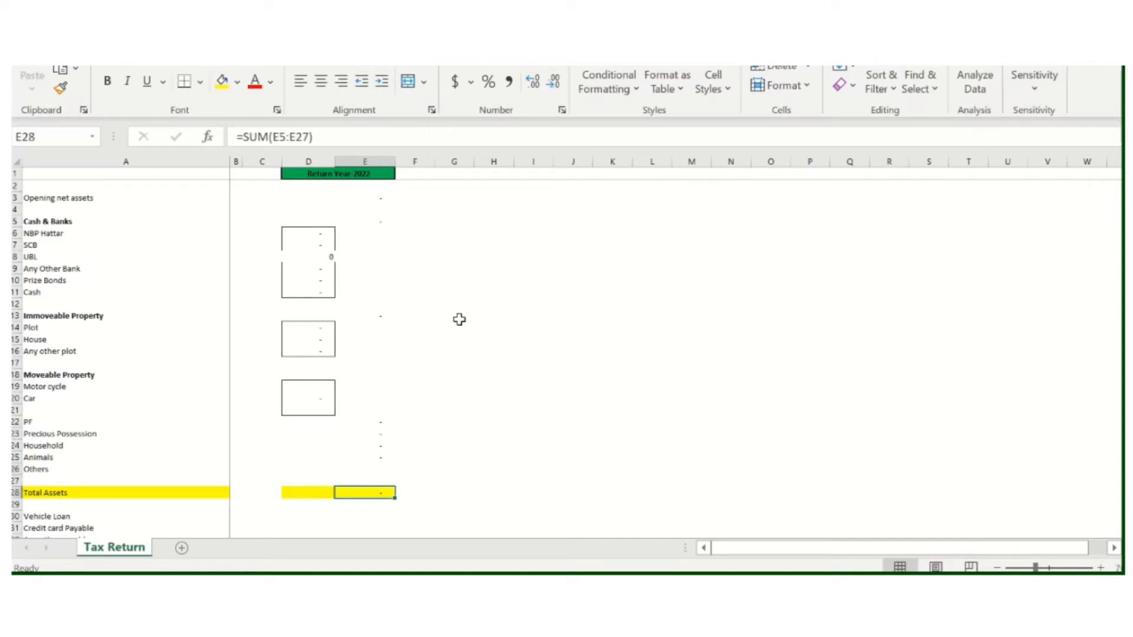
pyautogui.press('Left')
pyautogui.press('Left')
pyautogui.press('Left')
pyautogui.press('Left')
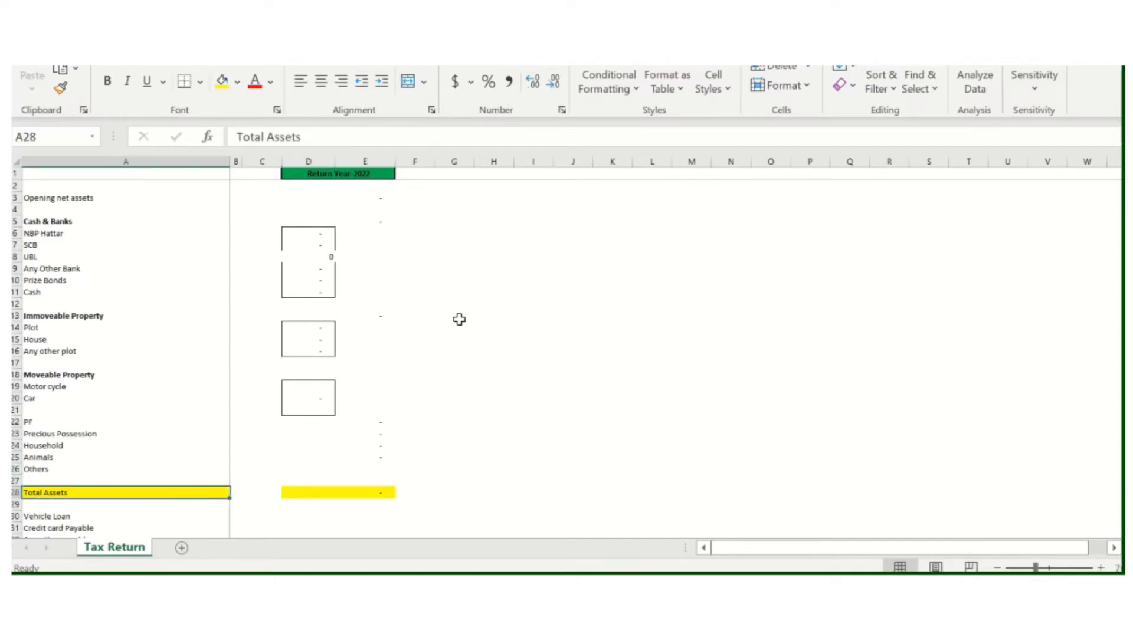
pyautogui.press('Right')
pyautogui.press('Right')
pyautogui.press('Right')
pyautogui.press('Right')
pyautogui.press('Right')
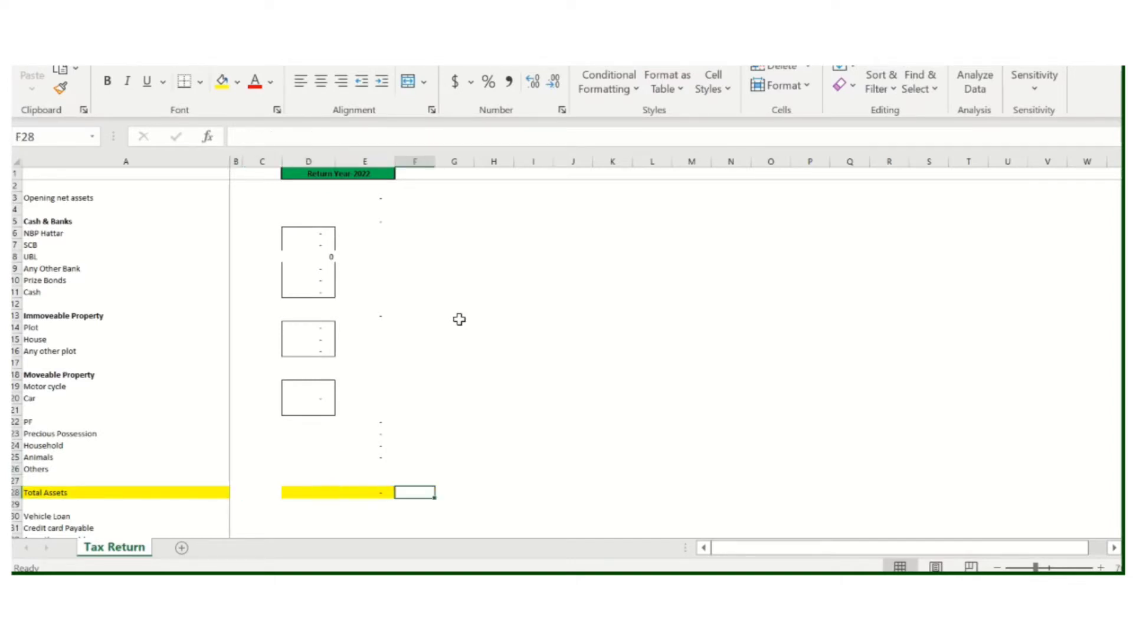
pyautogui.press('Left')
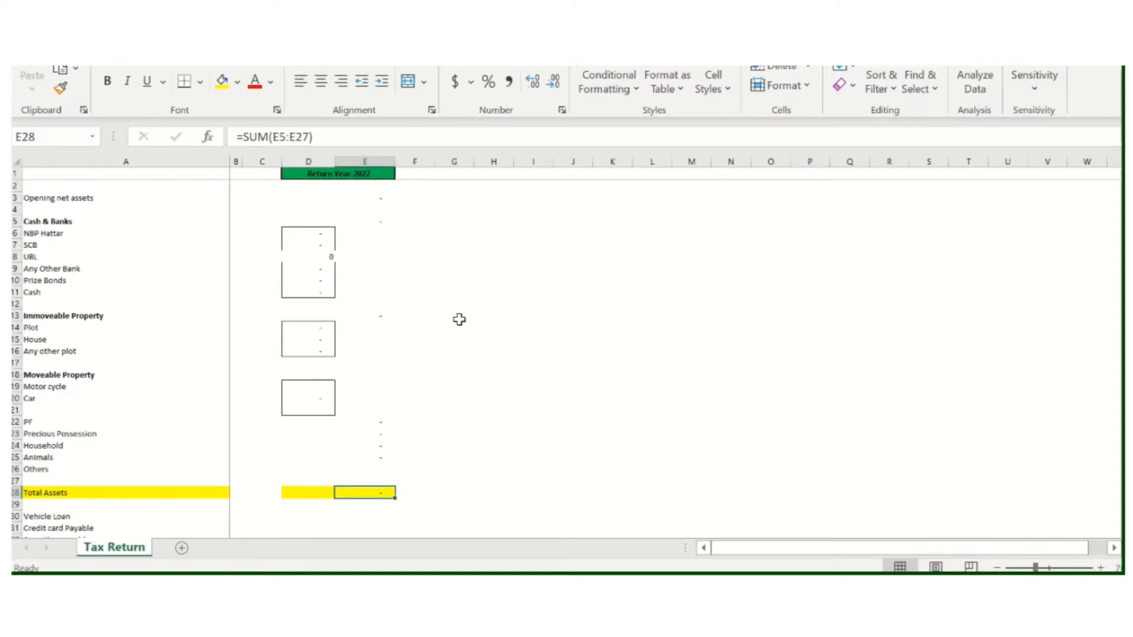
# Examine the payables rows from Vehicle Loan to Any other payable and the Total payables formula in E34
pyautogui.press('Down')
pyautogui.press('Down')
pyautogui.press('Down')
pyautogui.press('Down')
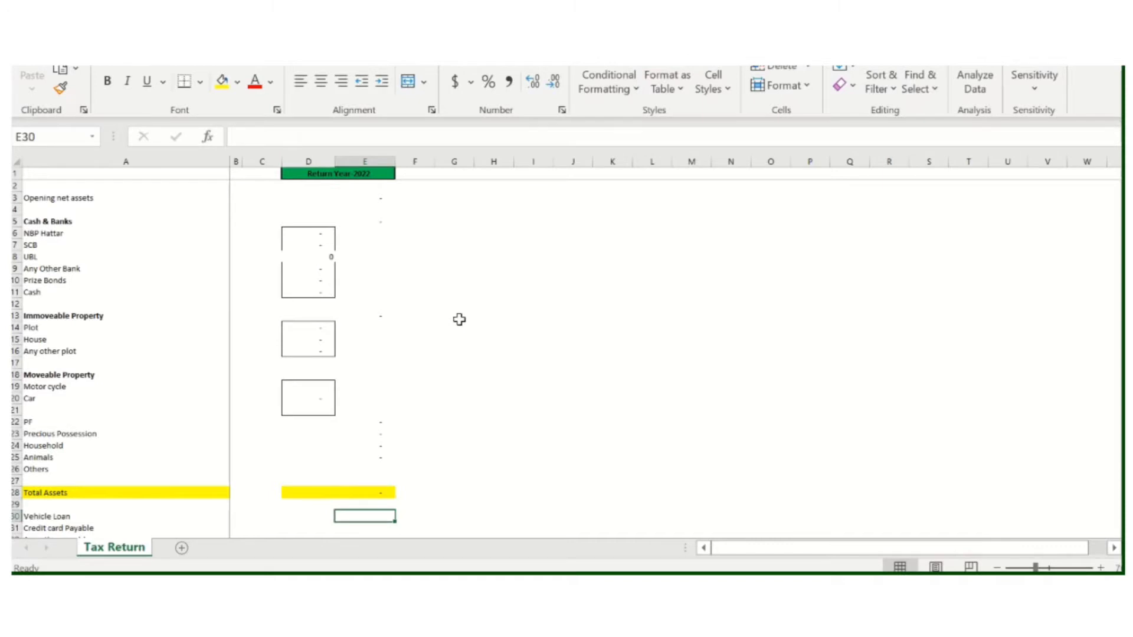
pyautogui.press('Down')
pyautogui.press('Down')
pyautogui.press('Down')
pyautogui.press('Down')
pyautogui.press('Down')
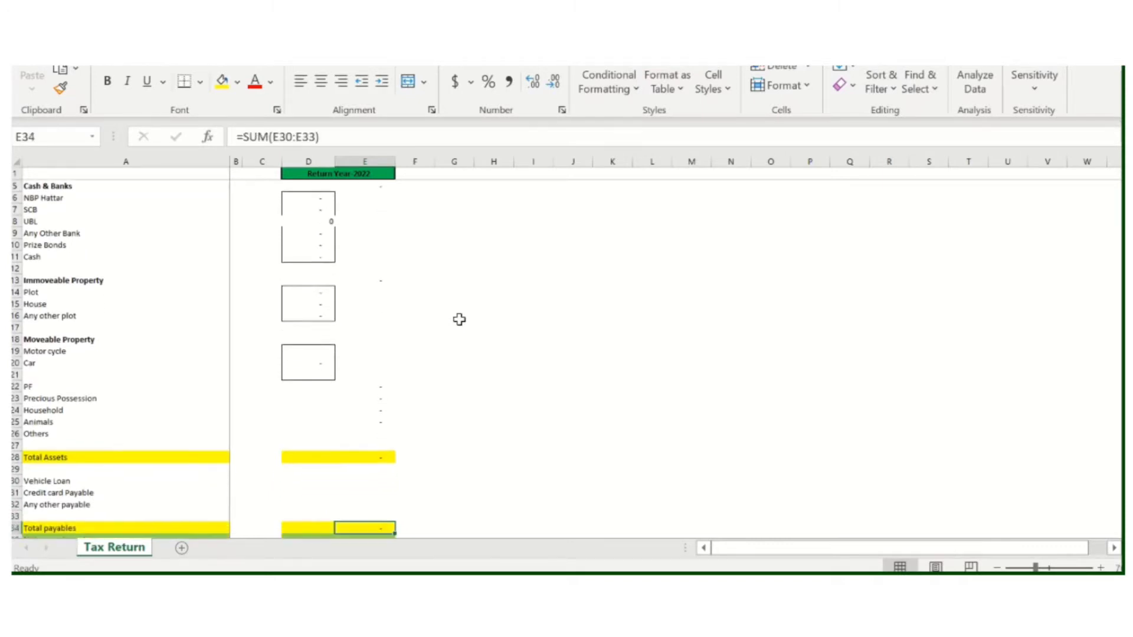
pyautogui.press('Up')
pyautogui.press('Up')
pyautogui.press('Up')
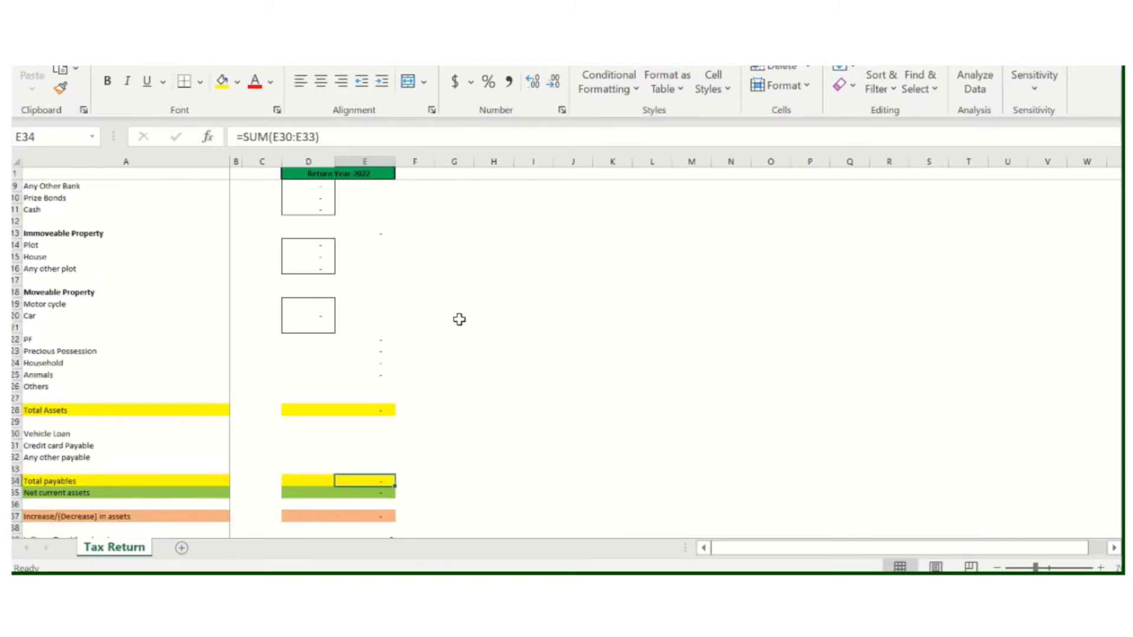
pyautogui.press('Up')
pyautogui.press('Up')
pyautogui.press('Up')
pyautogui.press('Up')
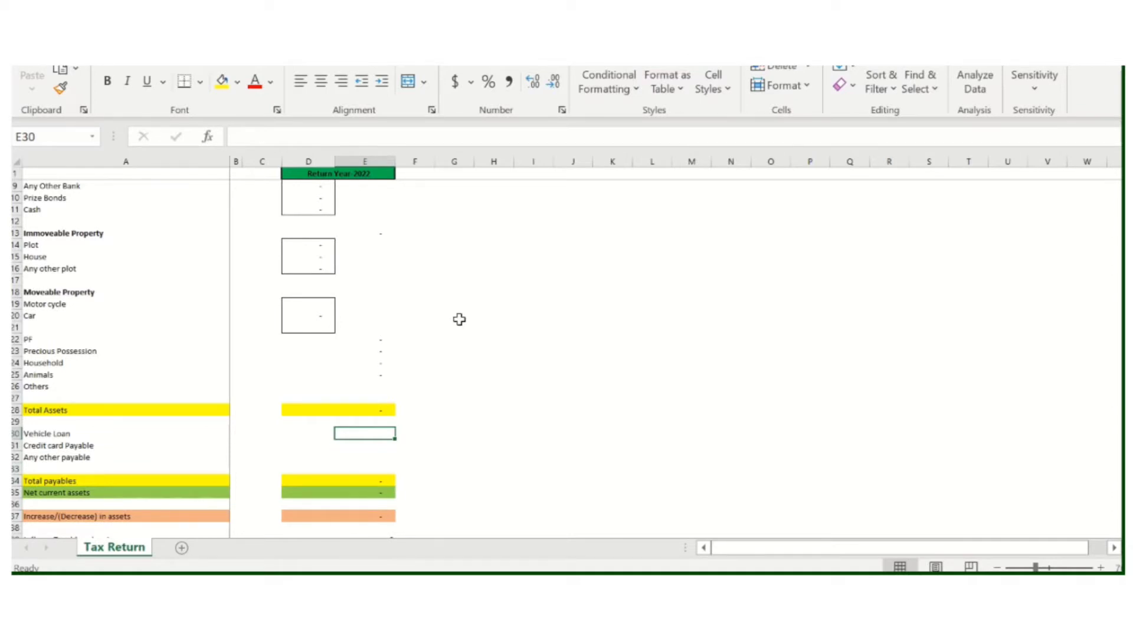
pyautogui.press('Down')
pyautogui.press('Up')
pyautogui.press('Down')
pyautogui.press('Down')
pyautogui.press('Down')
pyautogui.press('Down')
# Examine the Net current assets formula in E35 and the Increase/(Decrease) in assets formula in E37
pyautogui.press('Down')
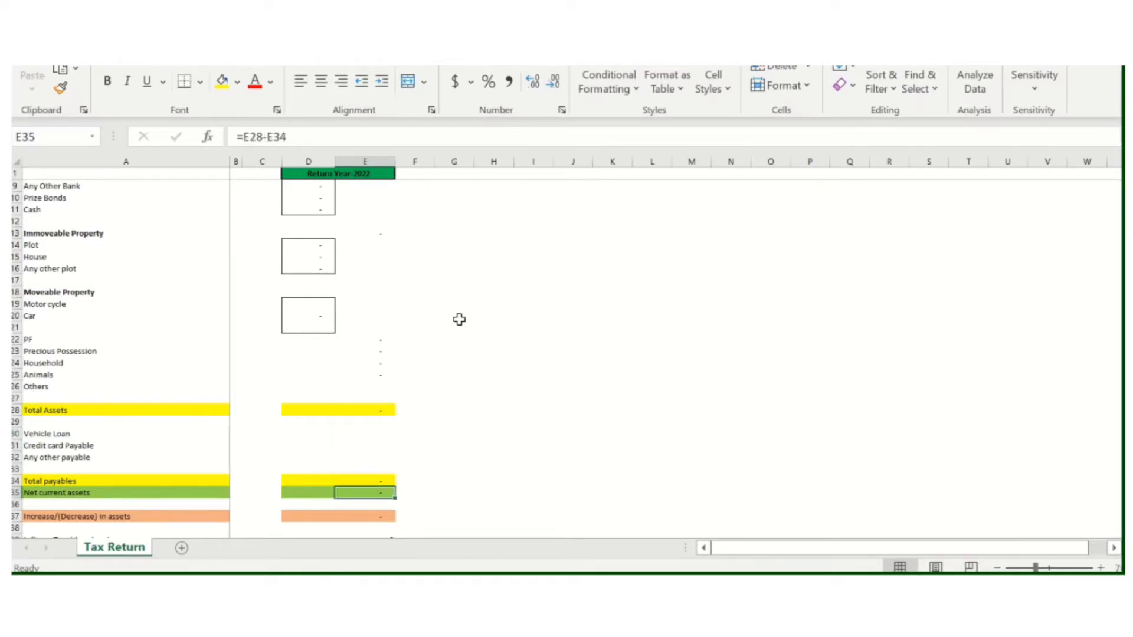
pyautogui.press('Left')
pyautogui.press('Left')
pyautogui.press('Left')
pyautogui.press('Left')
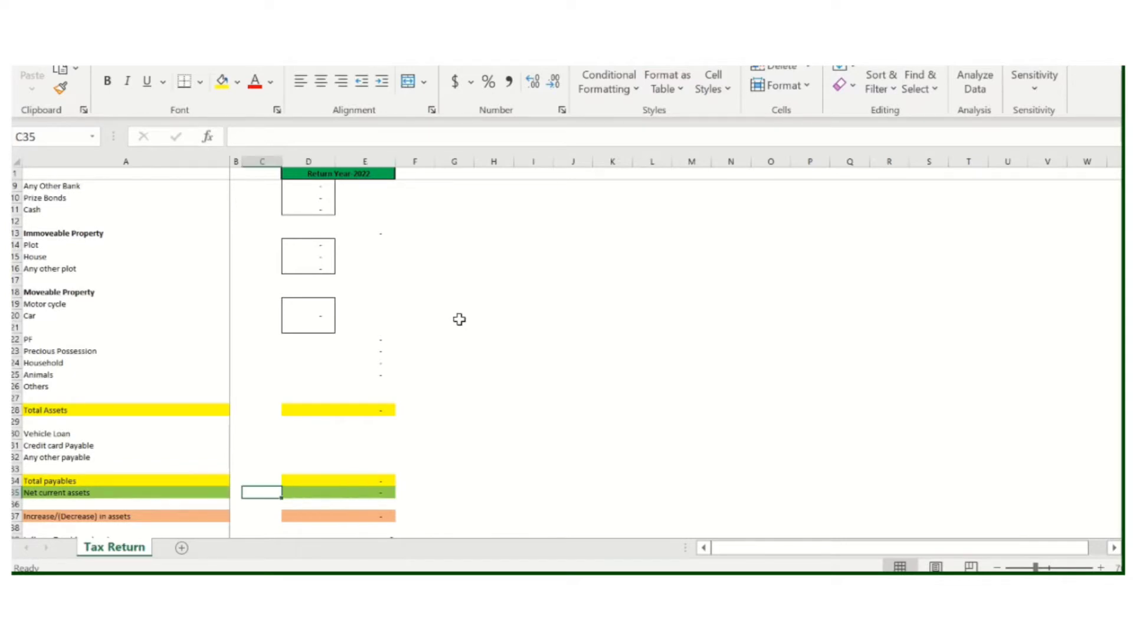
pyautogui.press('Right')
pyautogui.press('Right')
pyautogui.press('Right')
pyautogui.press('Right')
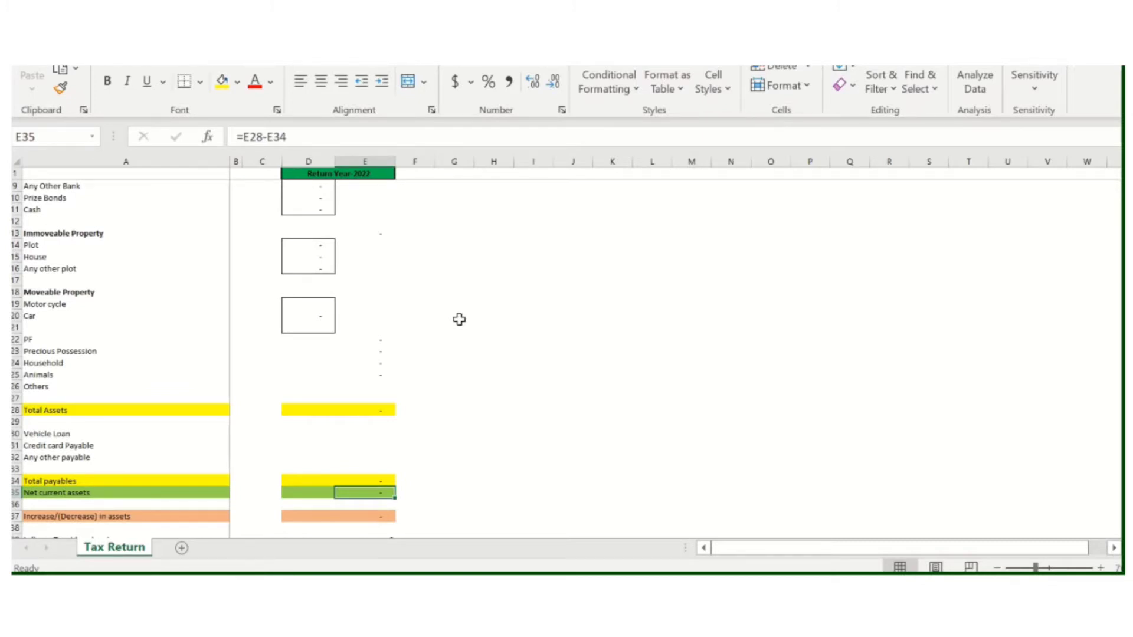
pyautogui.press('Down')
pyautogui.press('Down')
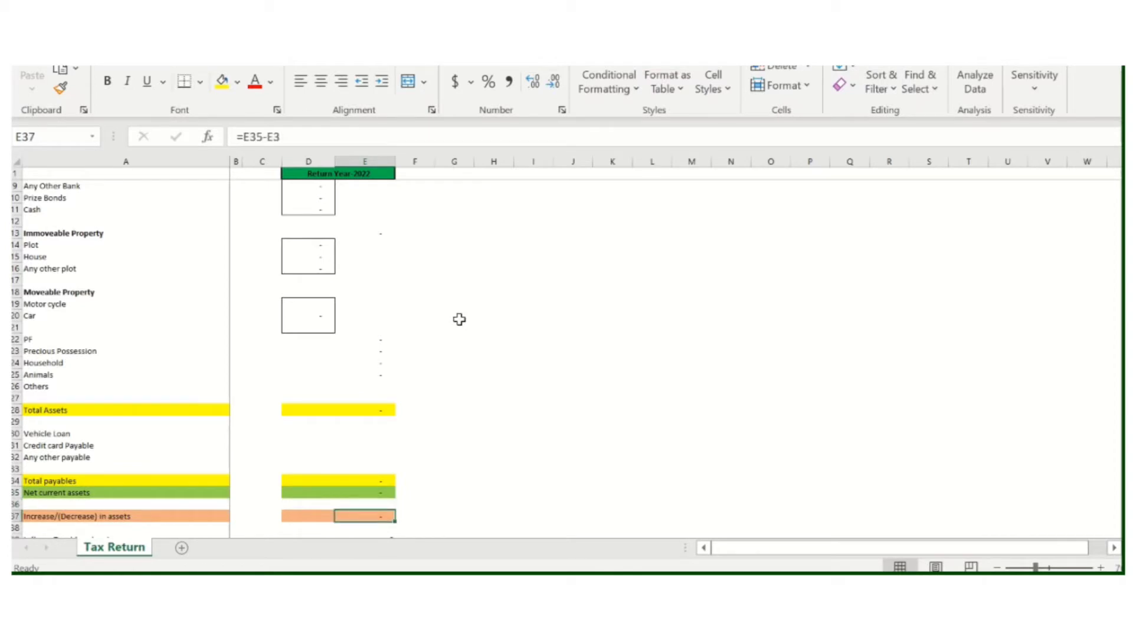
pyautogui.press('Down')
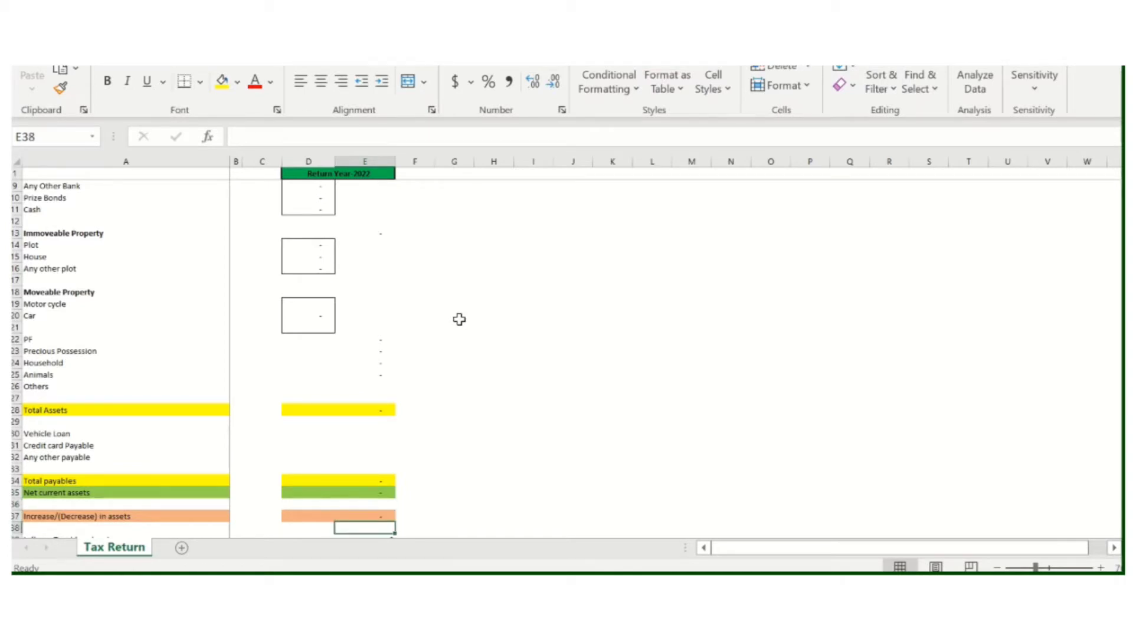
# Recheck the Increase/(Decrease) in assets formula in E37 and review the Taxable salary income inflow in E39
pyautogui.press('Up')
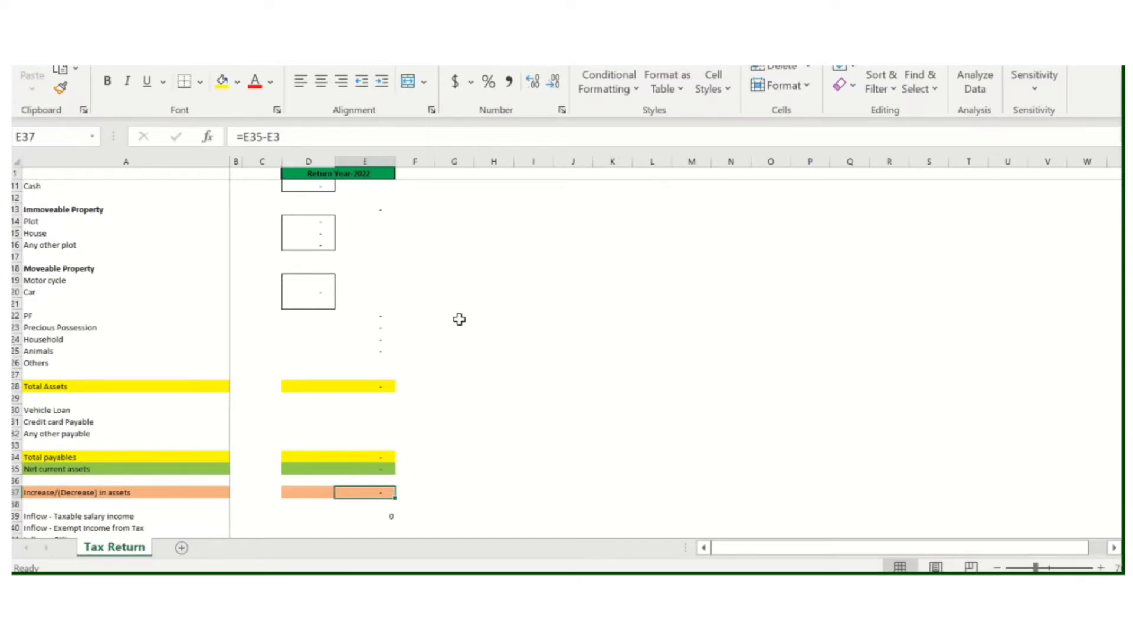
pyautogui.press('Down')
pyautogui.press('Down')
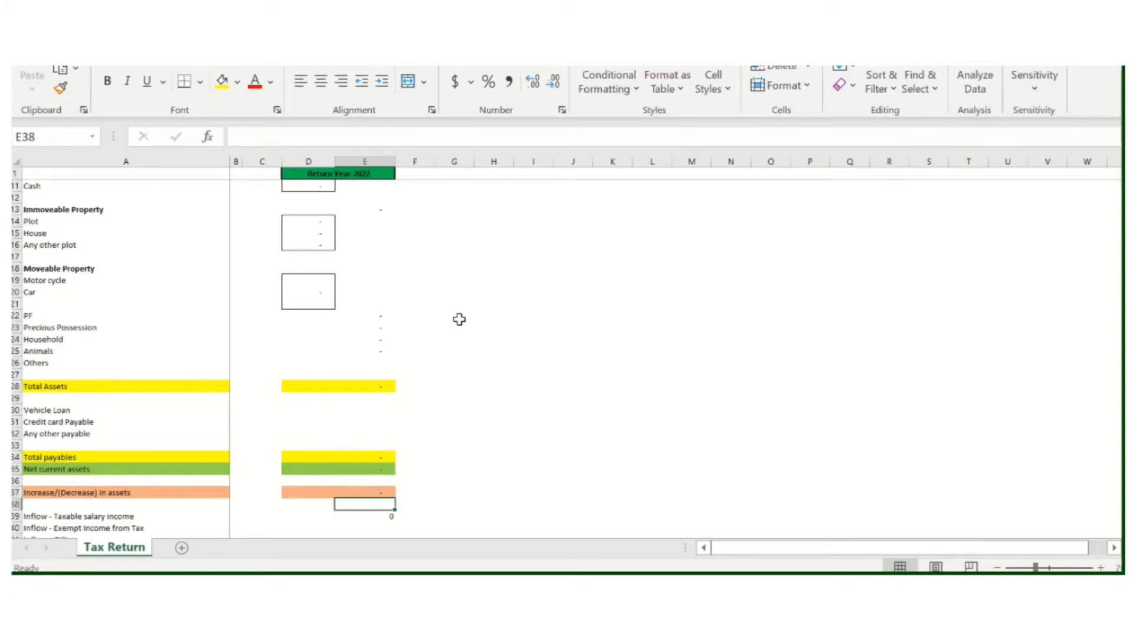
pyautogui.press('Down')
pyautogui.press('Down')
pyautogui.press('Down')
pyautogui.press('Down')
pyautogui.press('Down')
pyautogui.press('Down')
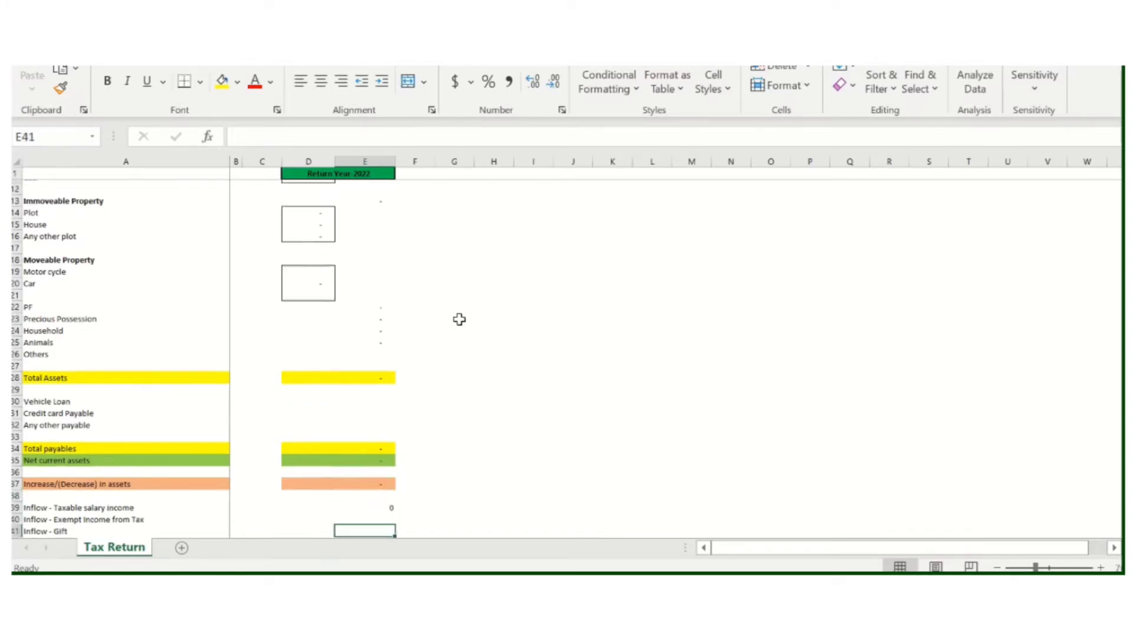
pyautogui.press('Up')
pyautogui.press('Up')
pyautogui.press('Up')
pyautogui.press('Up')
pyautogui.press('Up')
pyautogui.press('Up')
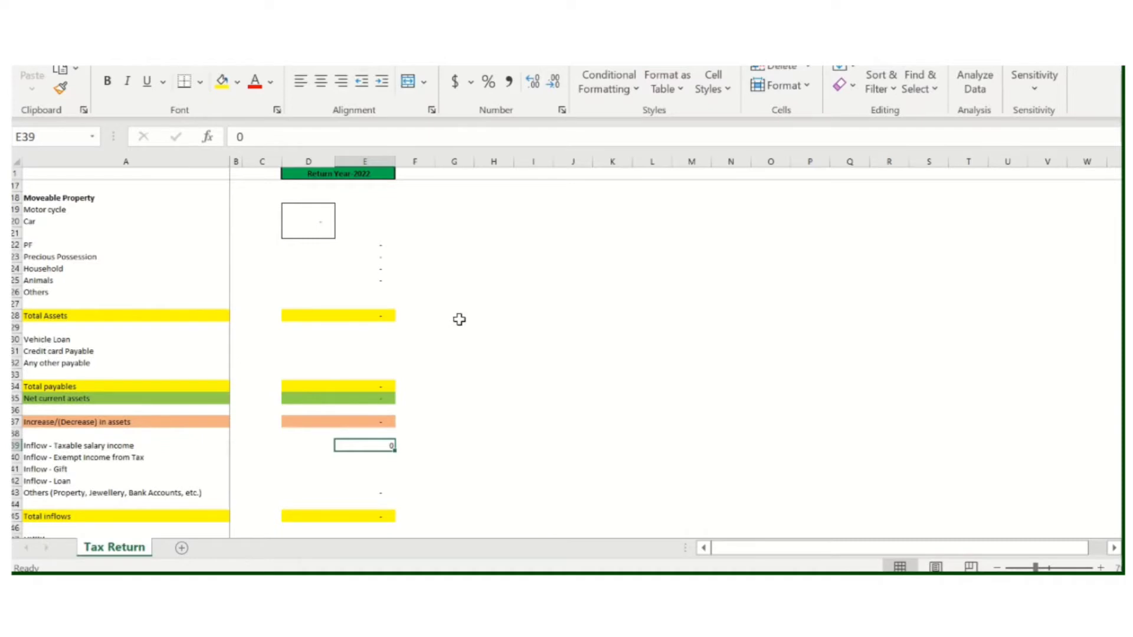
# Review the inflow rows from Exempt Income from Tax to Others and examine the Total inflows formula in E45
pyautogui.press('Return')
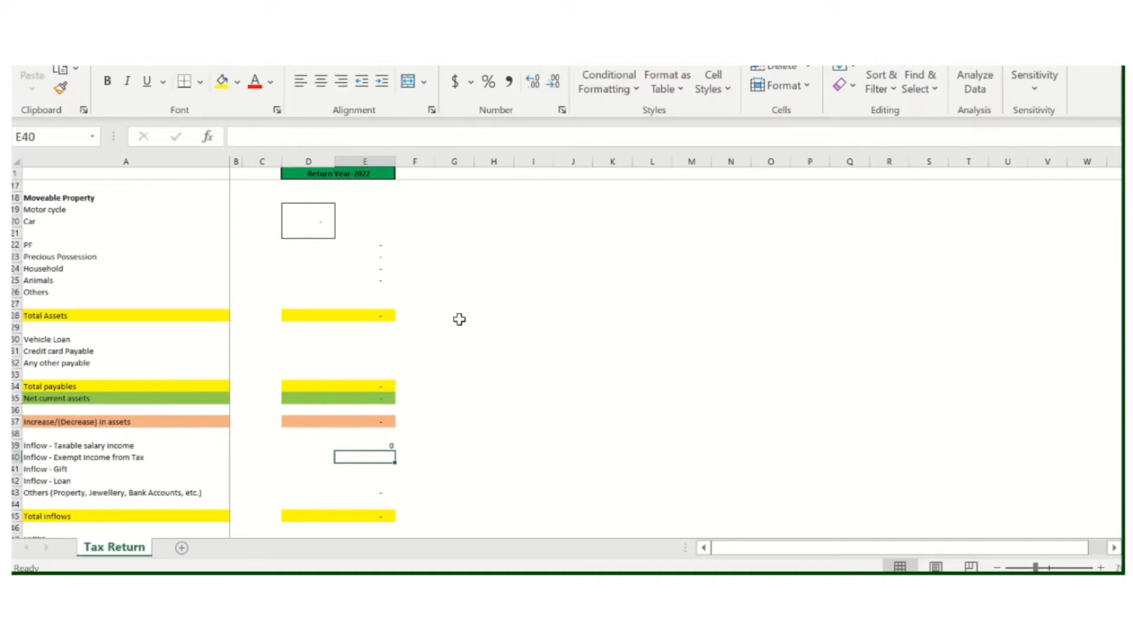
pyautogui.press('Return')
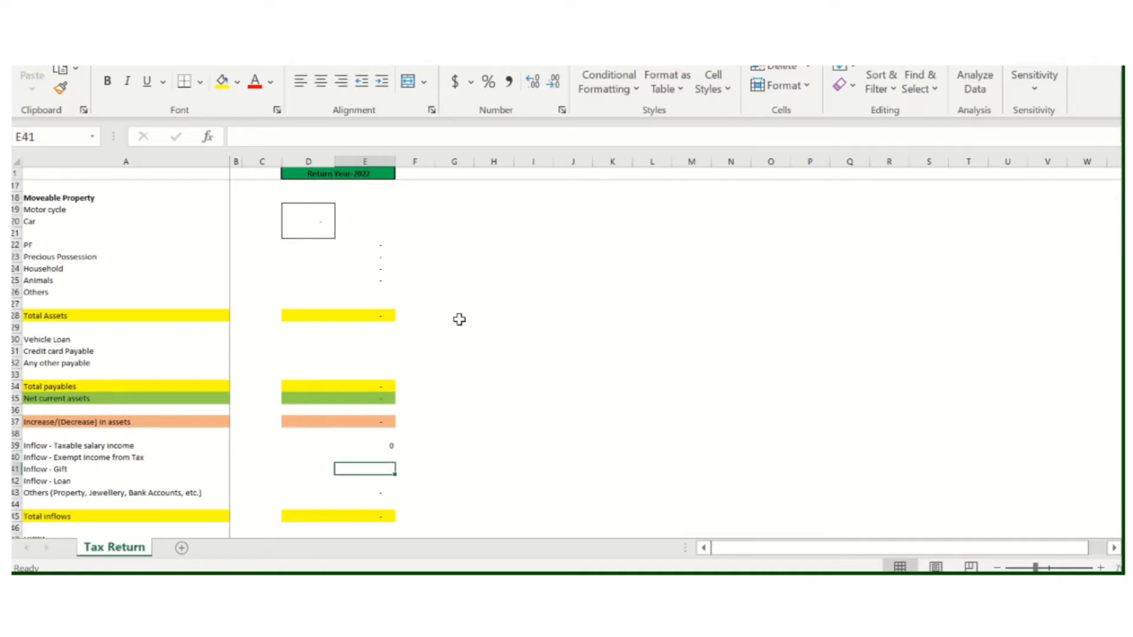
pyautogui.press('Return')
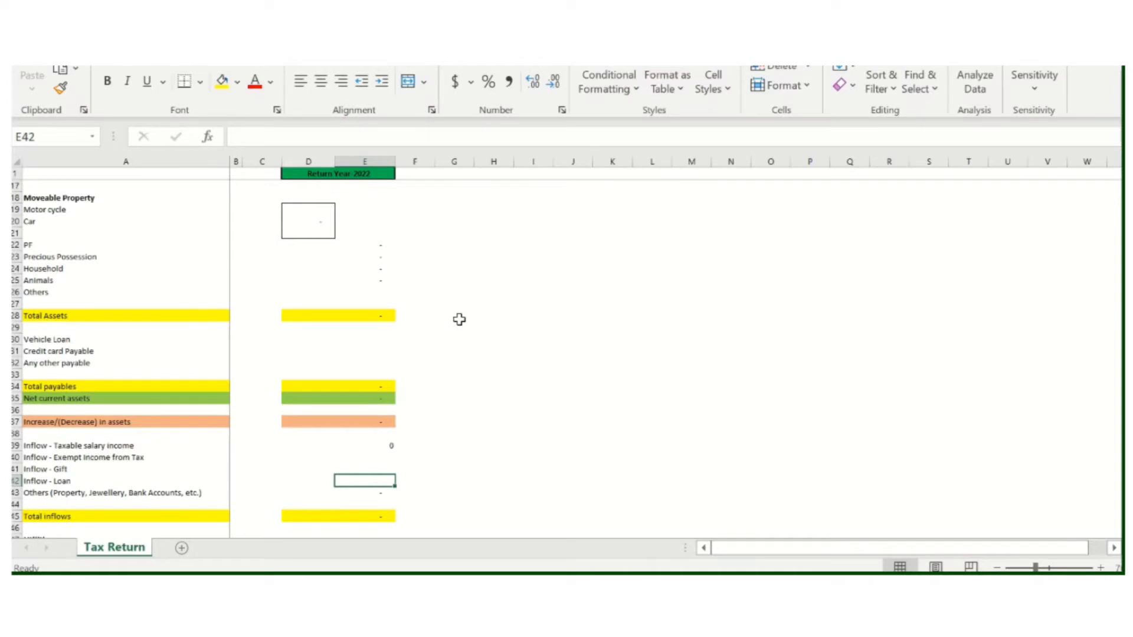
pyautogui.press('Up')
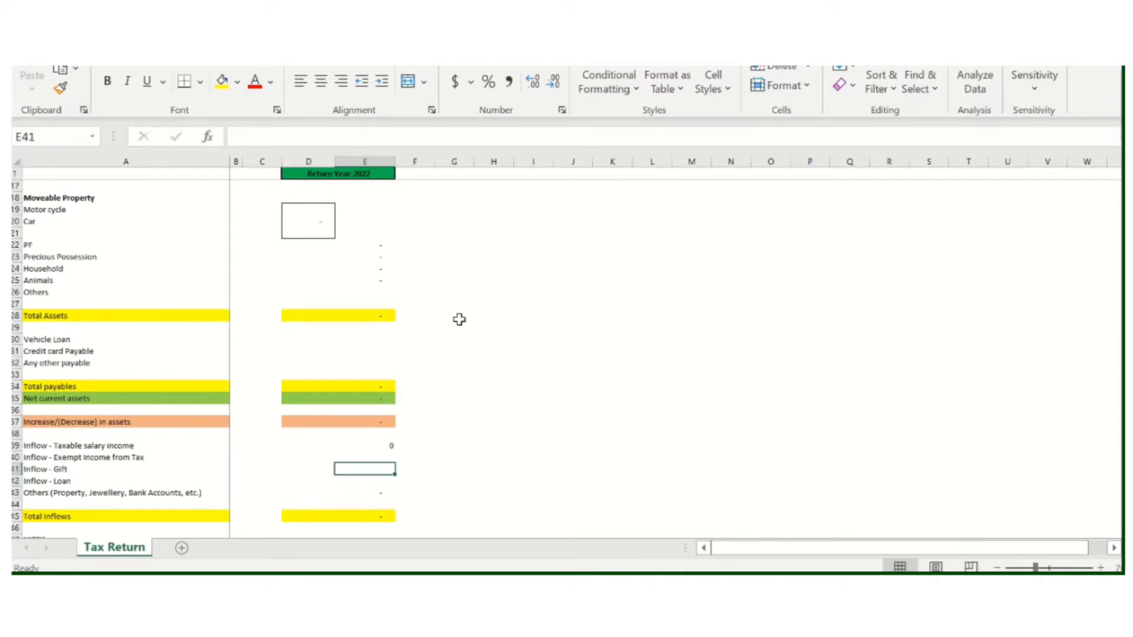
pyautogui.press('Down')
pyautogui.press('Down')
pyautogui.press('Down')
pyautogui.press('Down')
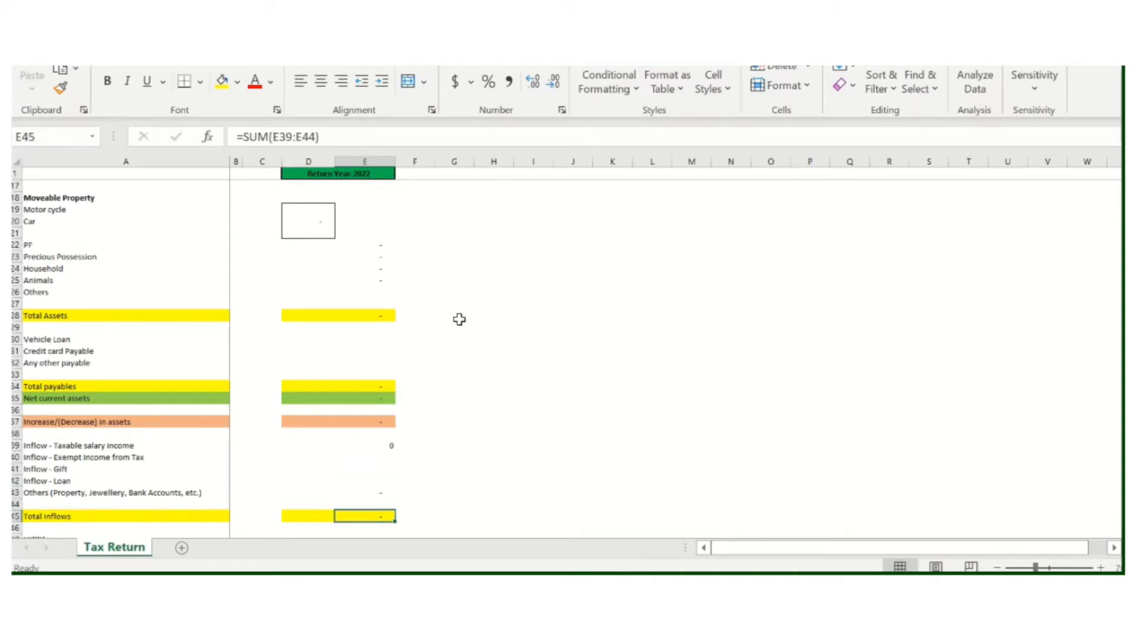
# Look over the outflow sections from Utilities and Household Expenses down to Education and Others
pyautogui.press('Down')
pyautogui.press('Down')
pyautogui.press('Down')
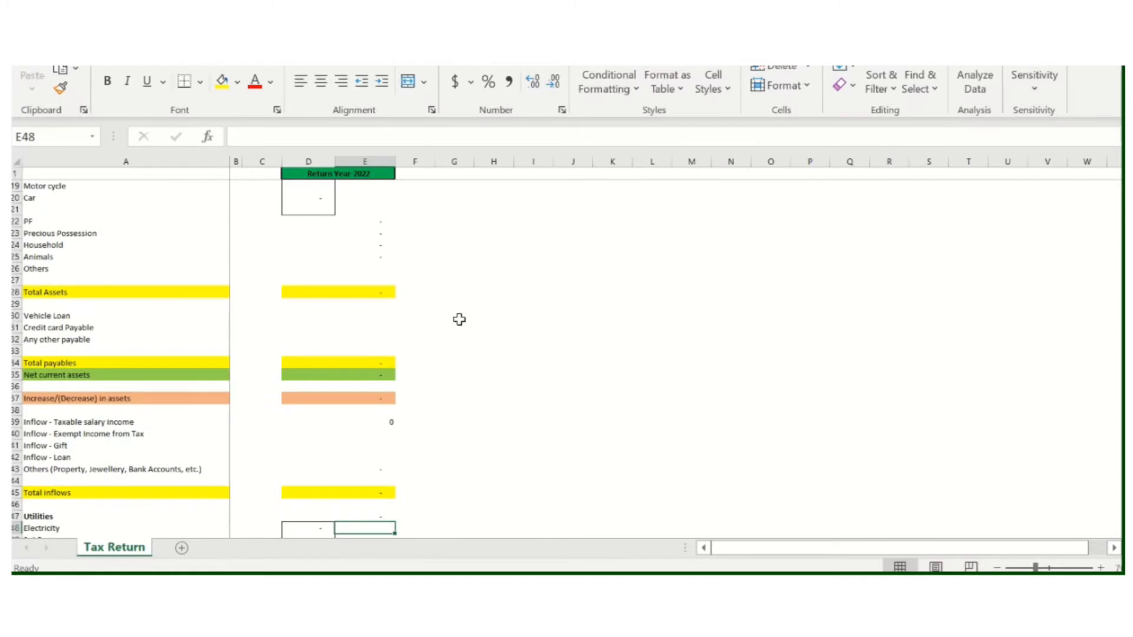
pyautogui.press('Down')
pyautogui.press('Down')
pyautogui.press('Down')
pyautogui.press('Down')
pyautogui.press('Down')
pyautogui.press('Down')
pyautogui.press('Down')
pyautogui.press('Down')
pyautogui.press('Down')
pyautogui.press('Down')
pyautogui.press('Down')
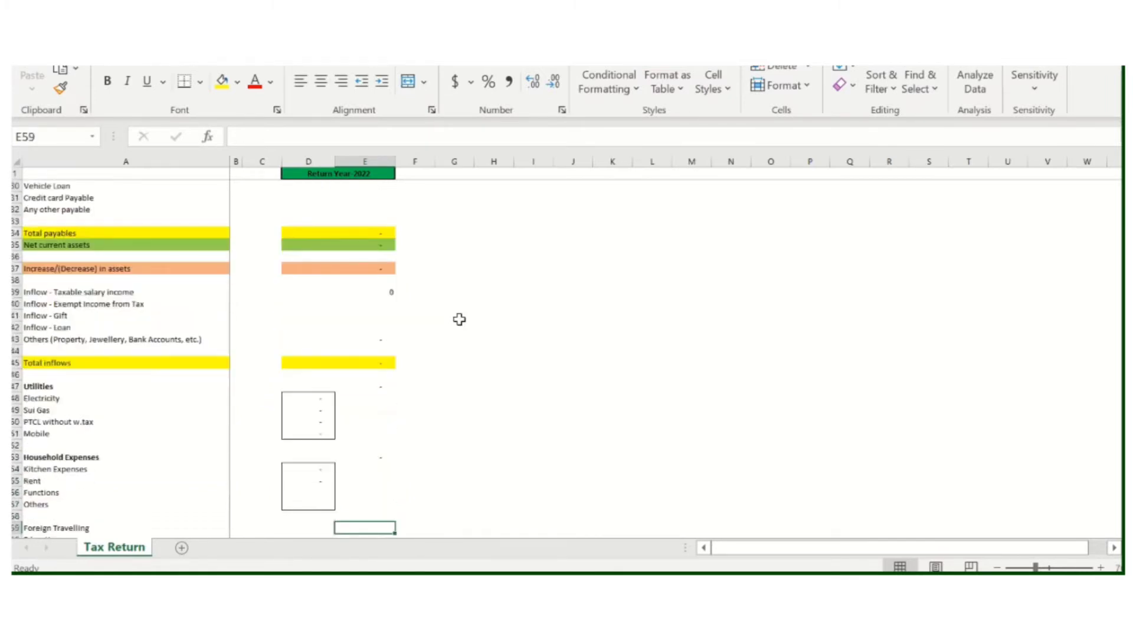
pyautogui.press('Down')
pyautogui.press('Down')
pyautogui.press('Down')
pyautogui.press('Up')
pyautogui.press('Up')
pyautogui.press('Up')
pyautogui.press('Up')
pyautogui.press('Up')
pyautogui.press('Up')
pyautogui.press('Up')
pyautogui.press('Up')
pyautogui.press('Up')
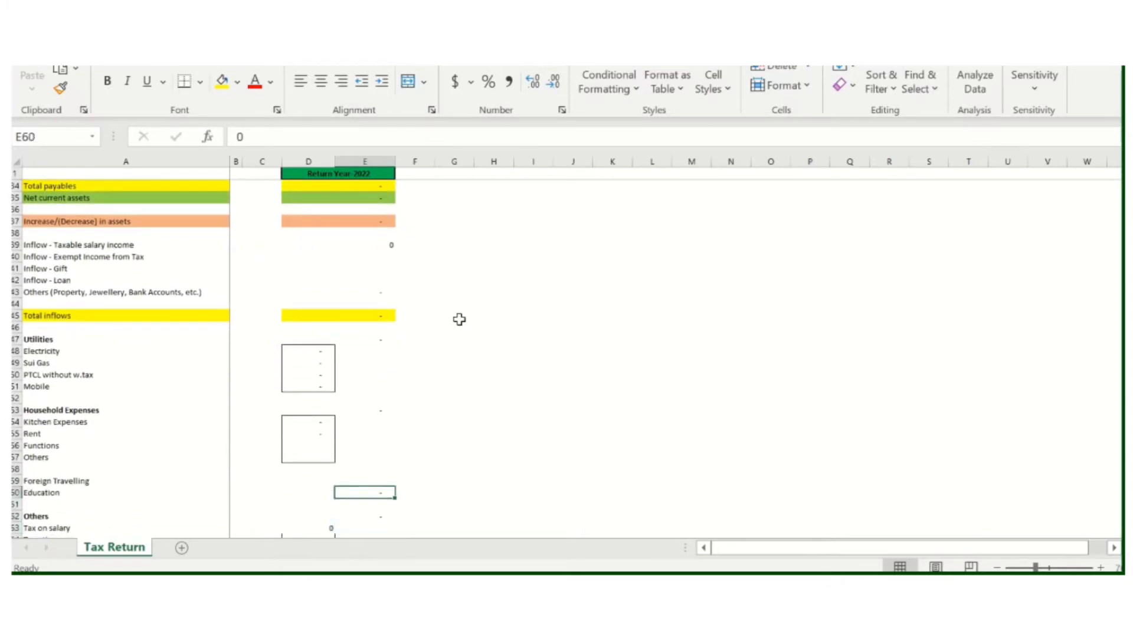
# Review the Utilities entries for Electricity, Sui Gas, PTCL without w.tax and Mobile in D48:D51
pyautogui.press('Left')
pyautogui.press('Left')
pyautogui.press('Up')
pyautogui.press('Up')
pyautogui.press('Up')
pyautogui.press('Up')
pyautogui.press('Up')
pyautogui.press('Right')
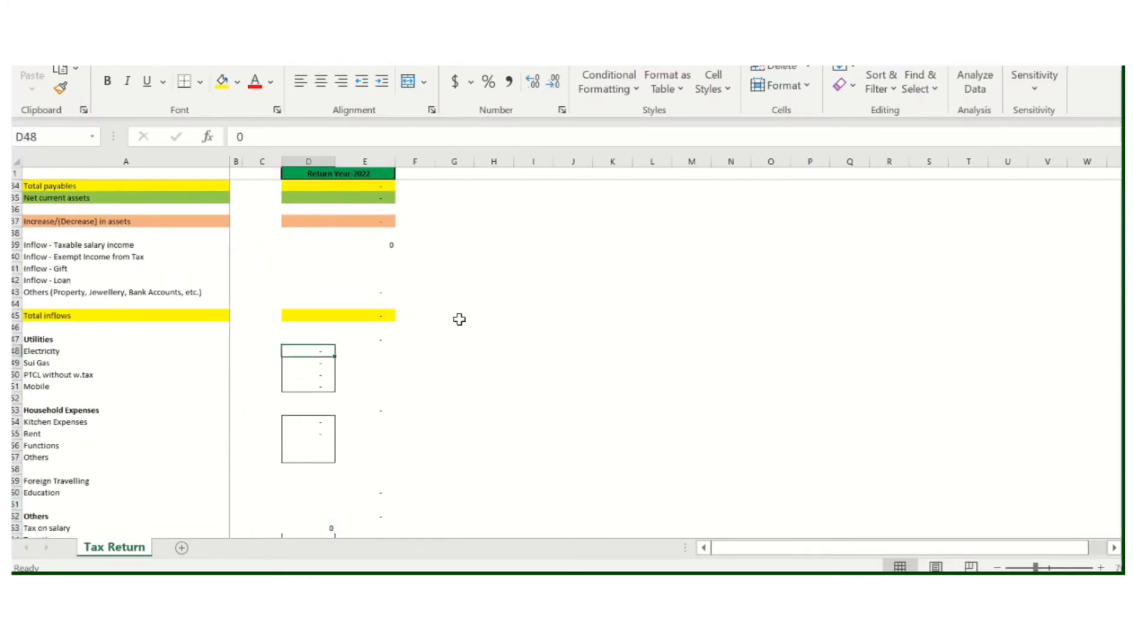
pyautogui.press('Down')
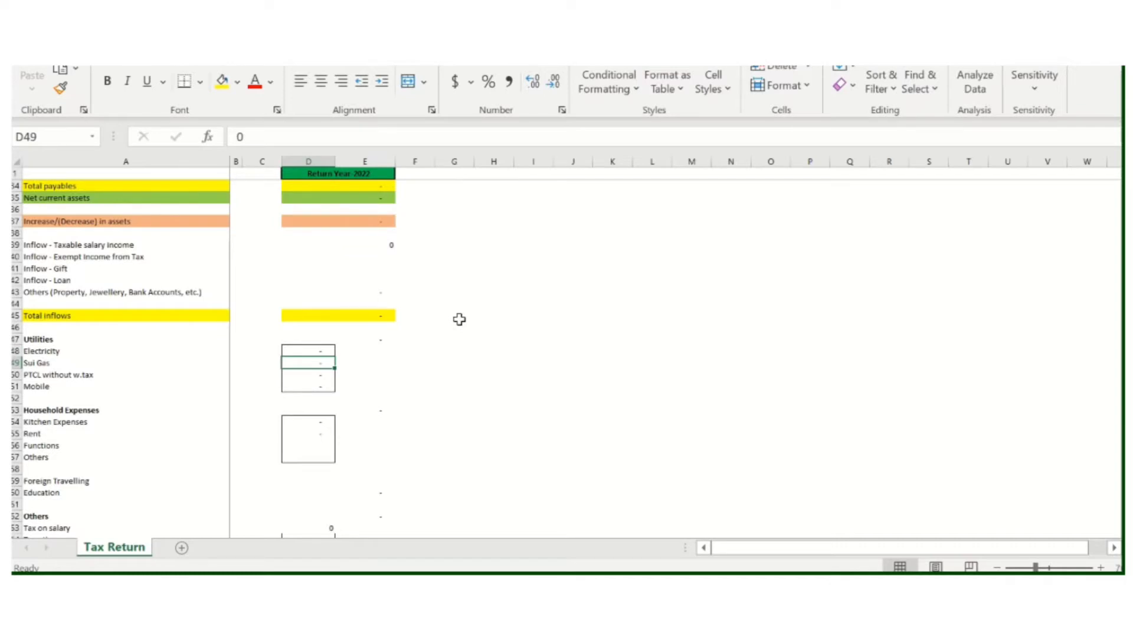
pyautogui.press('Down')
pyautogui.press('Down')
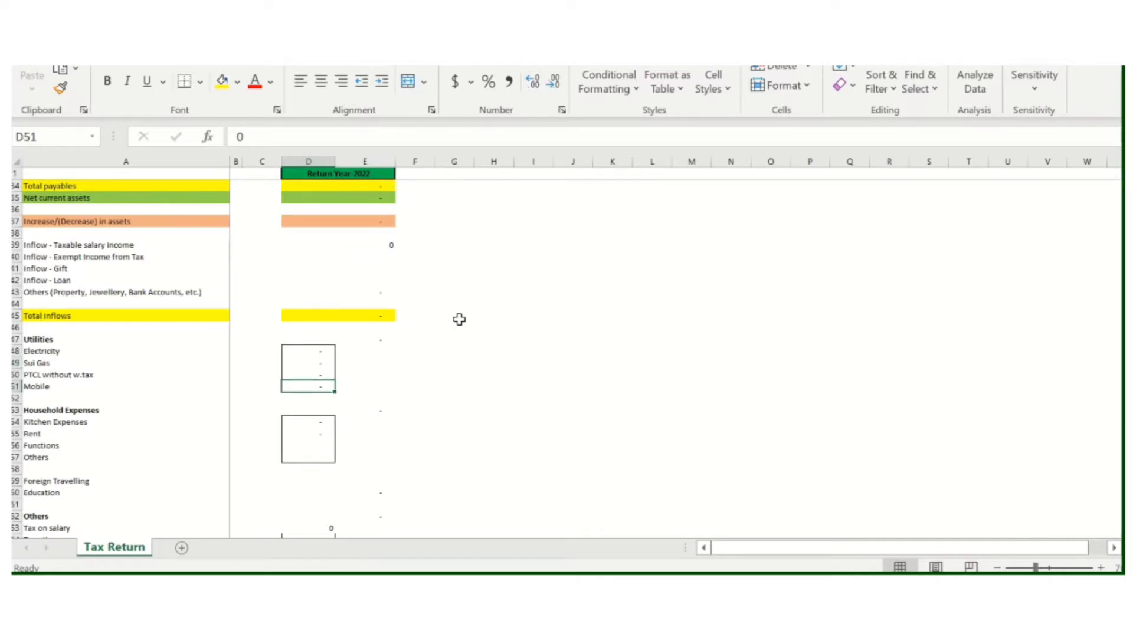
# Review the Household Expenses entries for Kitchen Expenses, Rent, Functions and Others in D54:D57
pyautogui.press('Down')
pyautogui.press('Down')
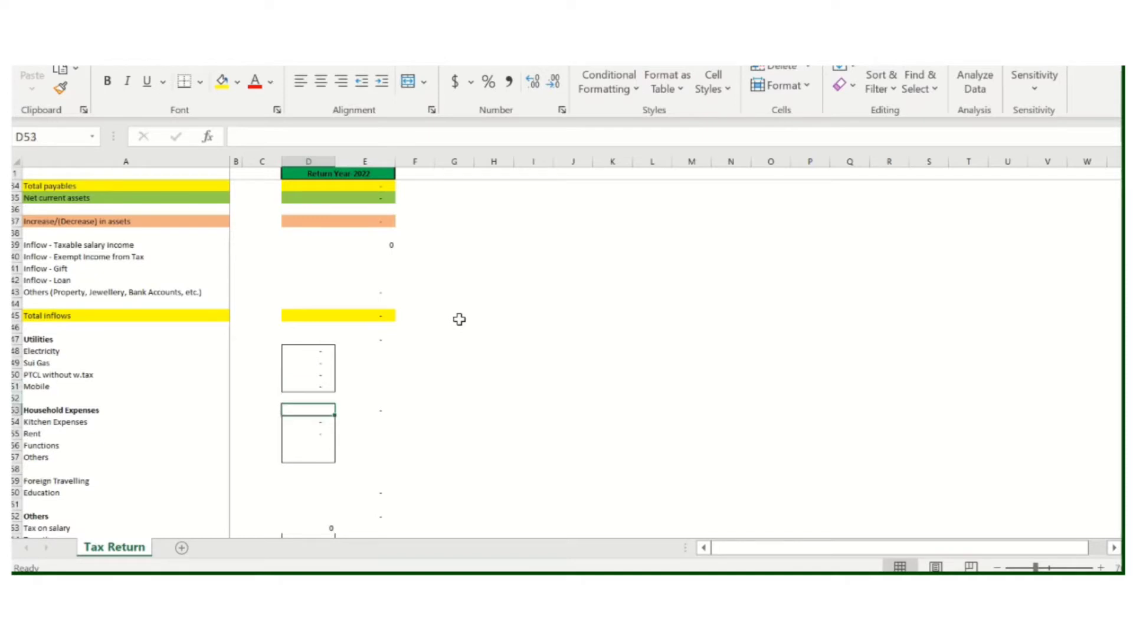
pyautogui.press('Down')
pyautogui.press('Down')
pyautogui.press('Down')
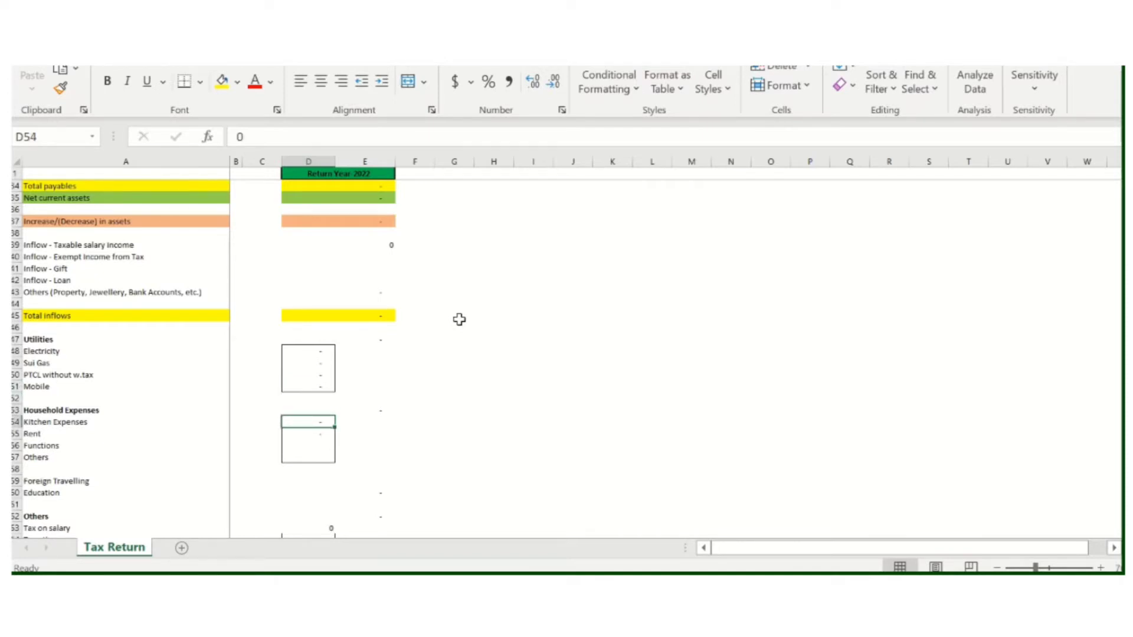
pyautogui.press('Down')
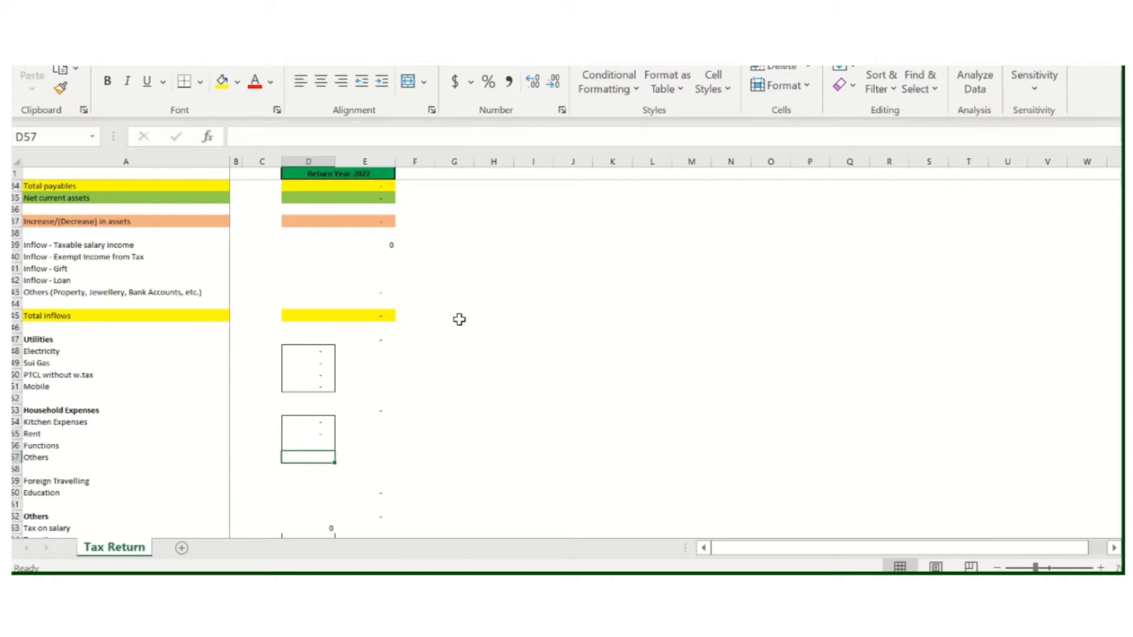
# Review the Foreign Travelling and Education rows and look over the extent of the Others section in rows 62 to 69
pyautogui.press('Down')
pyautogui.press('Down')
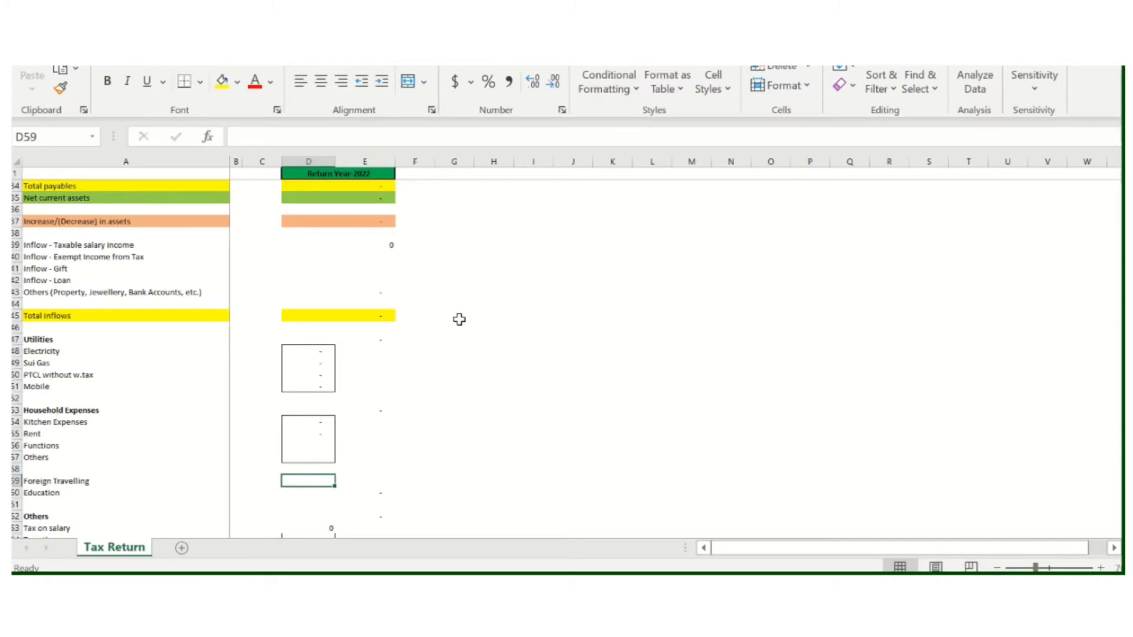
pyautogui.press('Down')
pyautogui.press('Down')
pyautogui.press('Down')
pyautogui.press('Down')
pyautogui.press('Down')
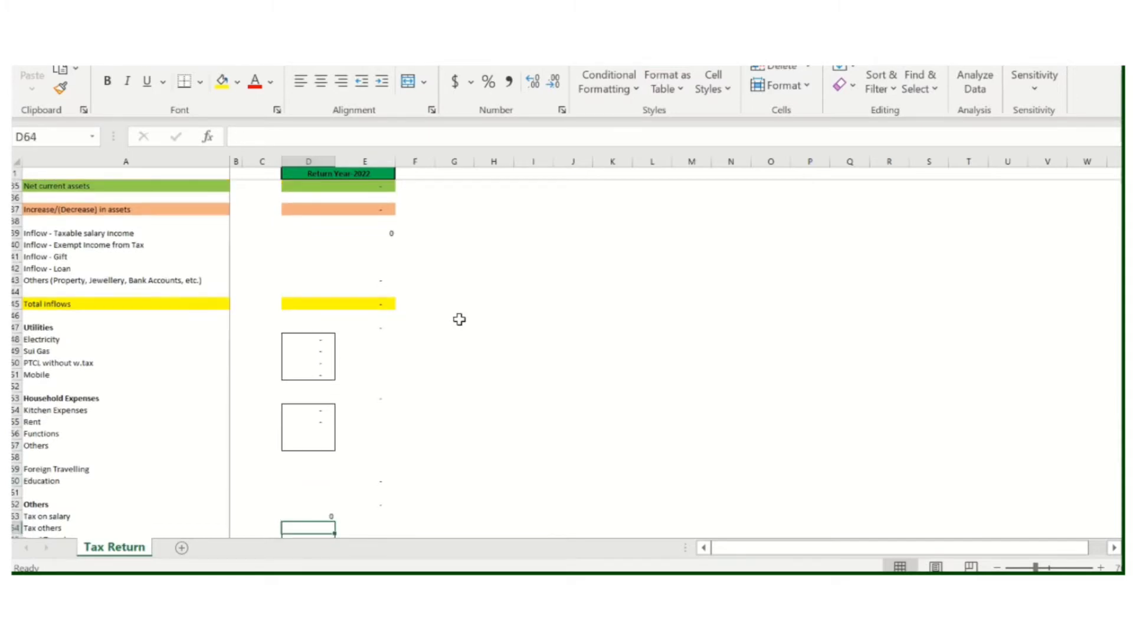
pyautogui.press('Down')
pyautogui.press('Down')
pyautogui.press('Down')
pyautogui.press('Down')
pyautogui.press('Down')
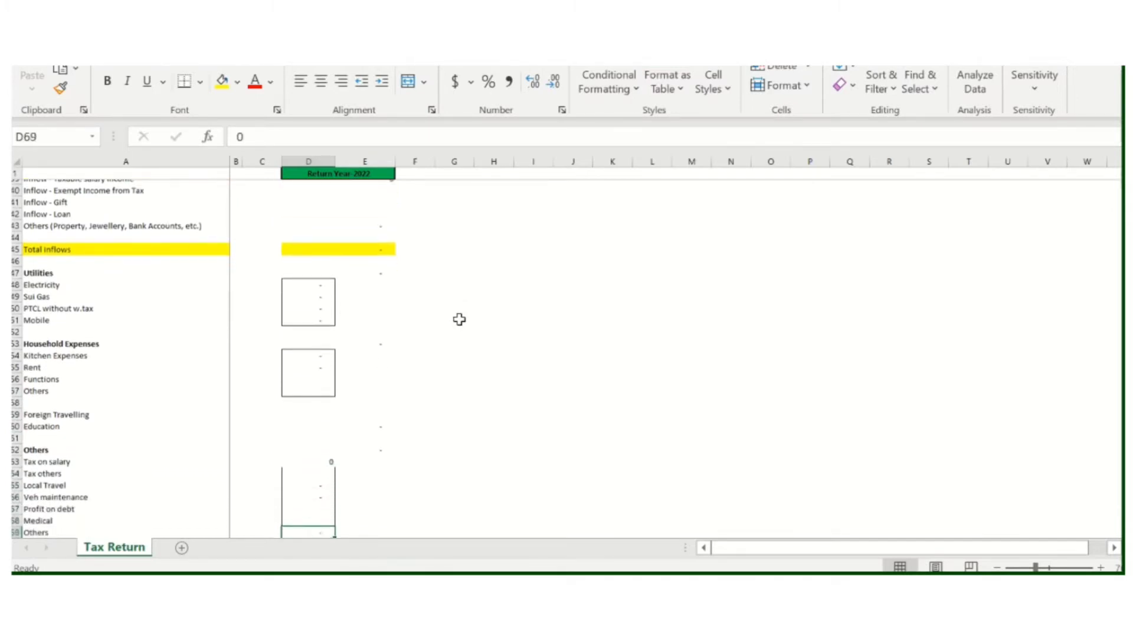
pyautogui.press('Up')
pyautogui.press('Up')
pyautogui.press('Up')
pyautogui.press('Up')
pyautogui.press('Up')
pyautogui.press('Up')
pyautogui.press('Up')
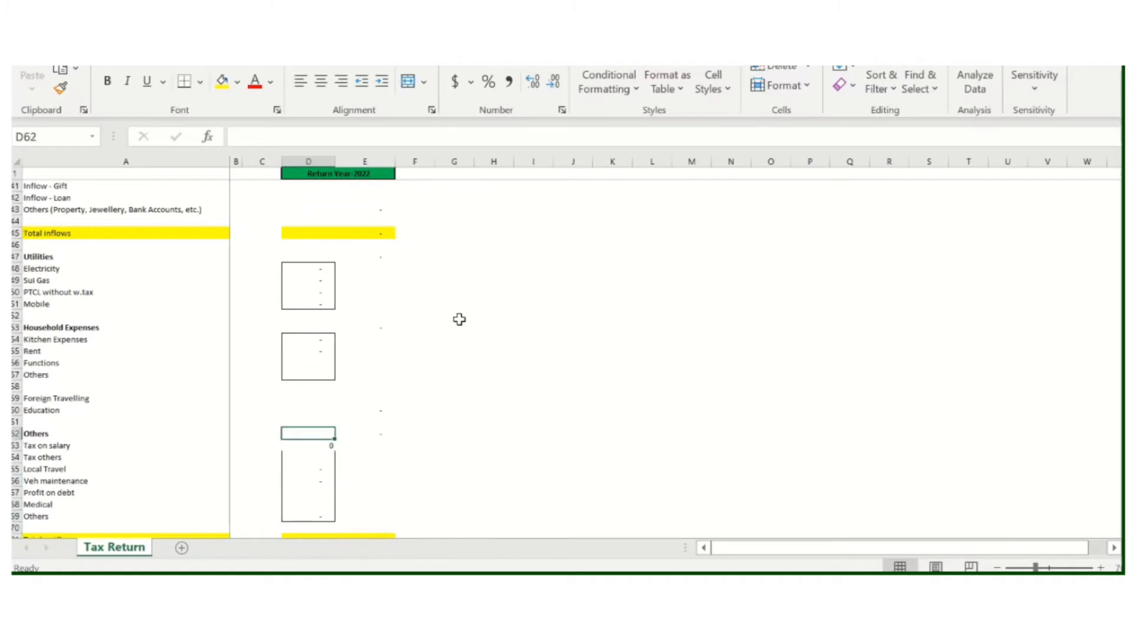
# Review the individual Others expenses from Tax on salary to the final Others entry in D63:D69
pyautogui.press('Down')
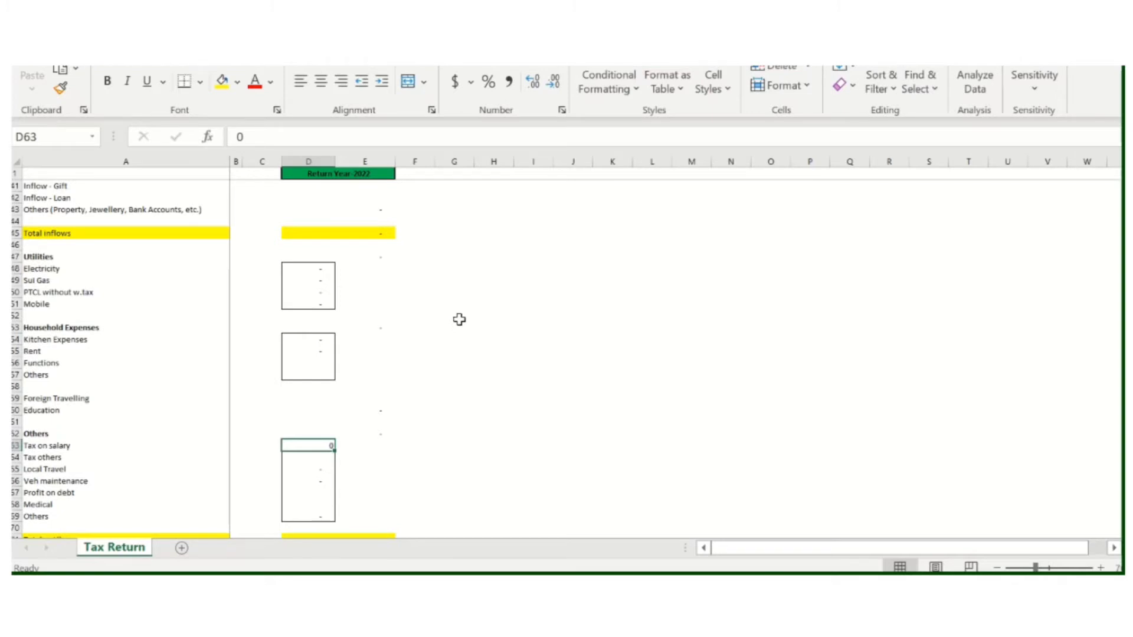
pyautogui.press('Down')
pyautogui.press('Down')
pyautogui.press('Down')
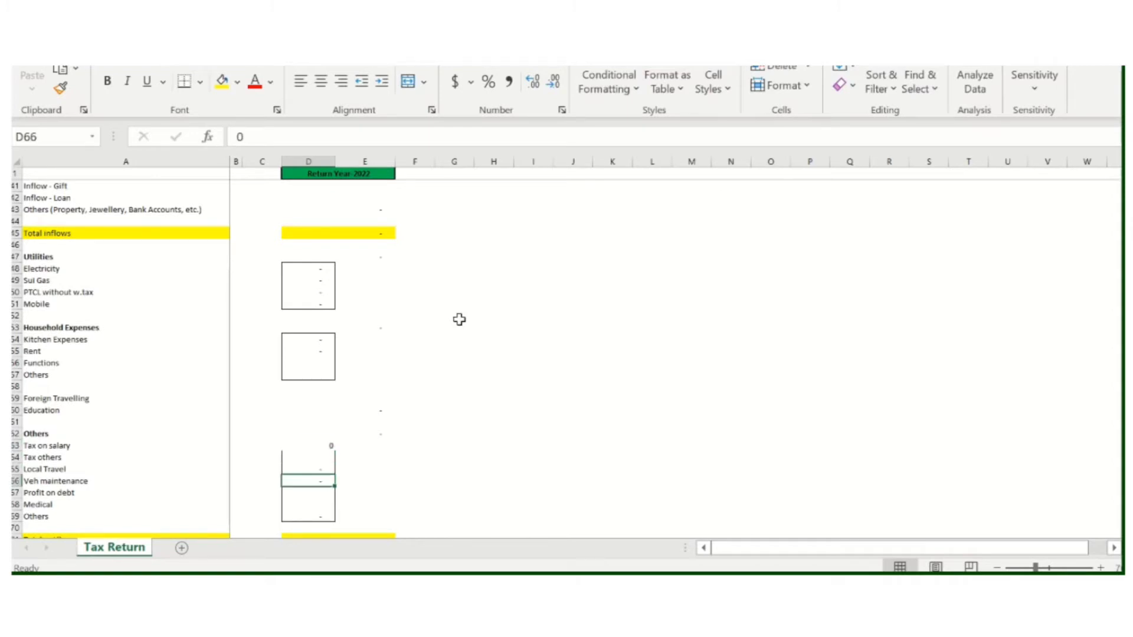
pyautogui.press('Down')
pyautogui.press('Down')
pyautogui.press('Down')
pyautogui.press('Down')
pyautogui.press('Down')
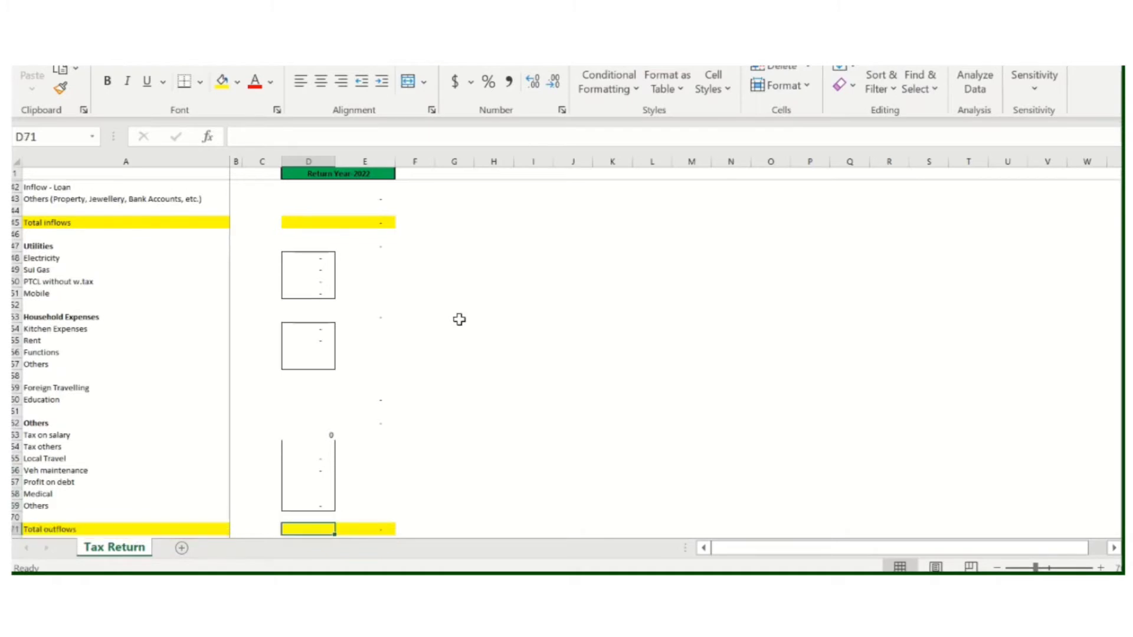
# Examine the Total outflows formula in E71
pyautogui.press('Down')
pyautogui.press('Down')
pyautogui.press('Right')
pyautogui.press('Right')
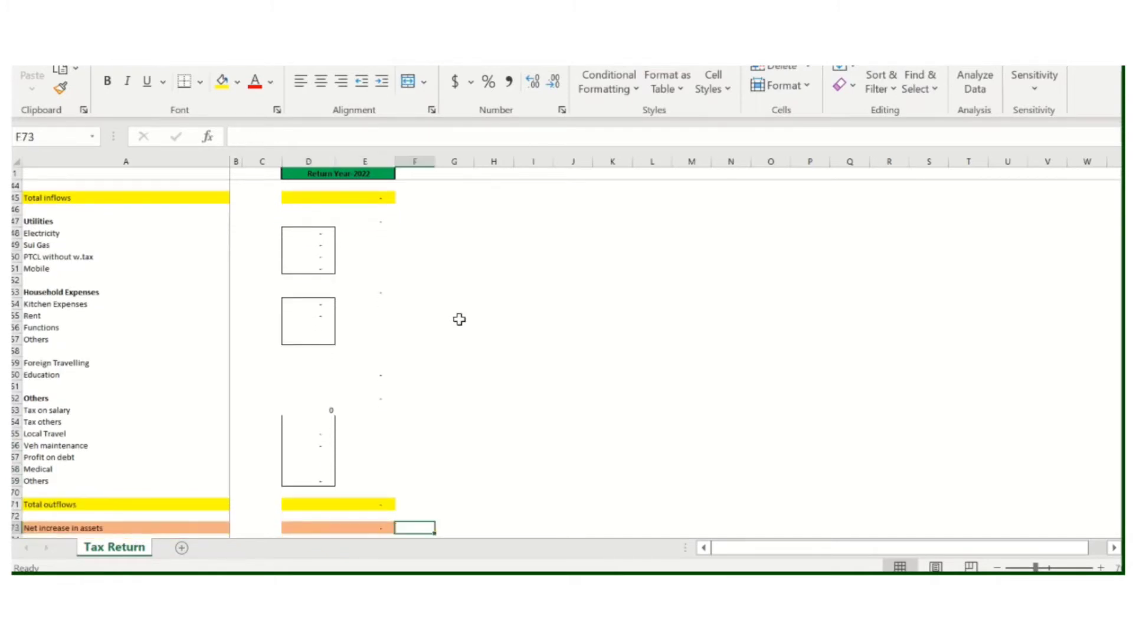
pyautogui.press('Up')
pyautogui.press('Left')
pyautogui.press('Up')
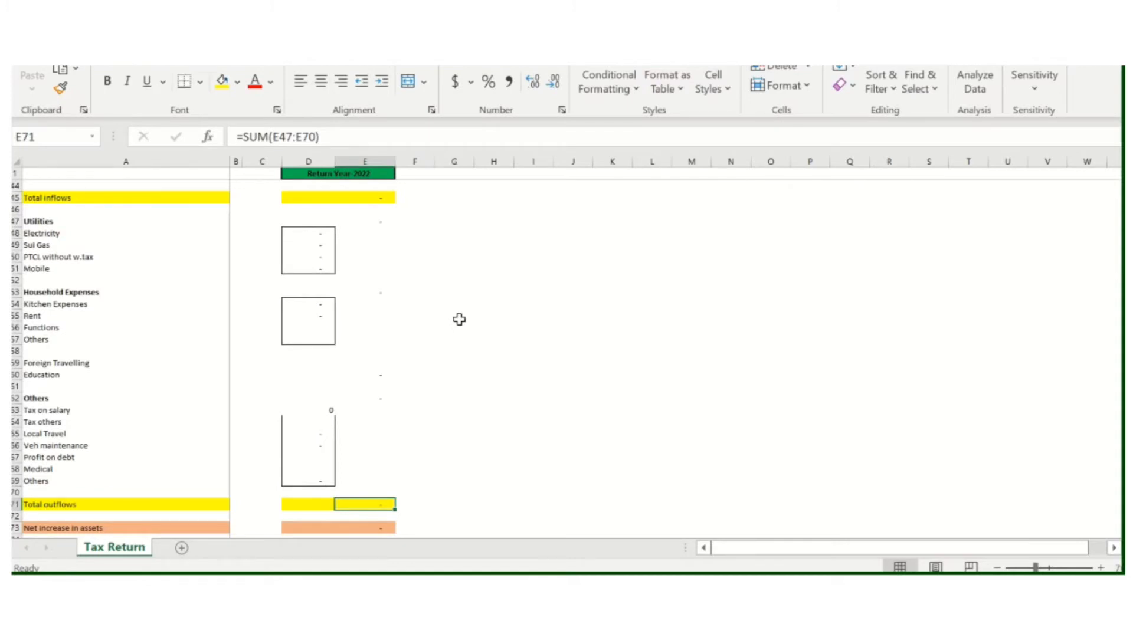
# Examine the Net increase in assets formula in E73 and the Diff (should be zero) formula in E75
pyautogui.press('Down')
pyautogui.press('Down')
pyautogui.press('Down')
pyautogui.press('Down')
pyautogui.press('Down')
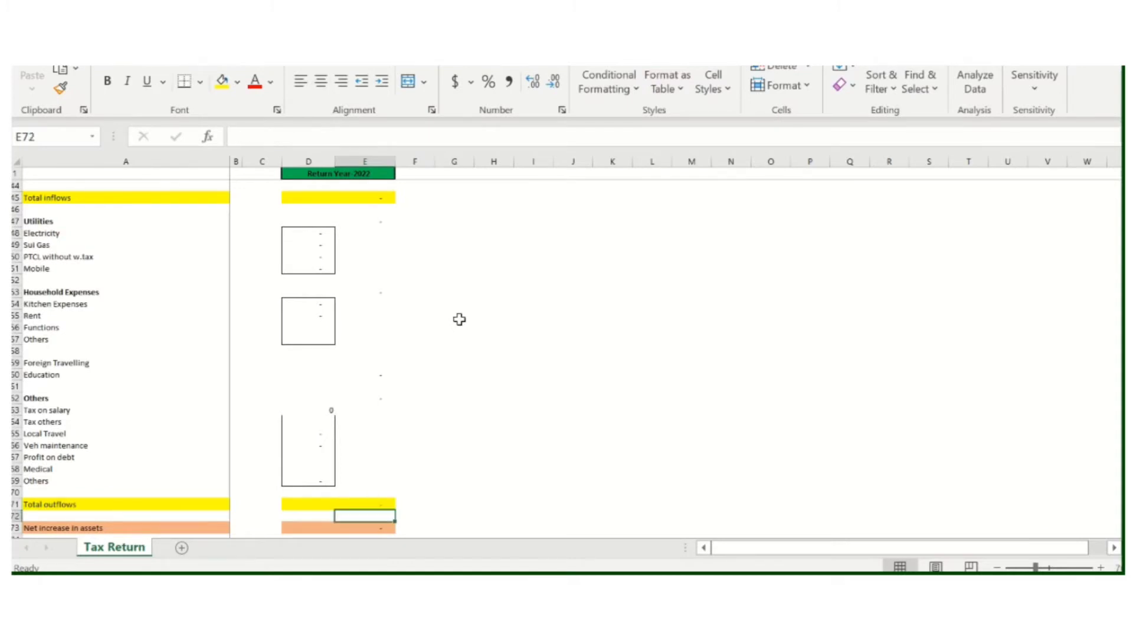
pyautogui.press('Up')
pyautogui.press('Up')
pyautogui.press('Up')
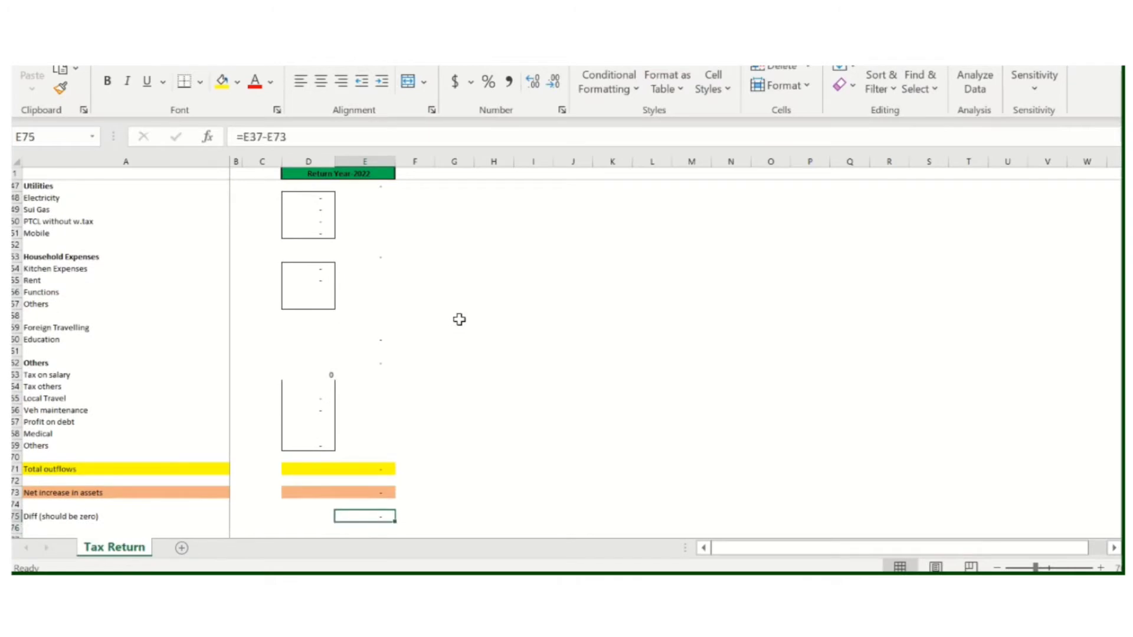
pyautogui.press('Down')
pyautogui.press('Down')
pyautogui.press('Up')
pyautogui.press('Up')
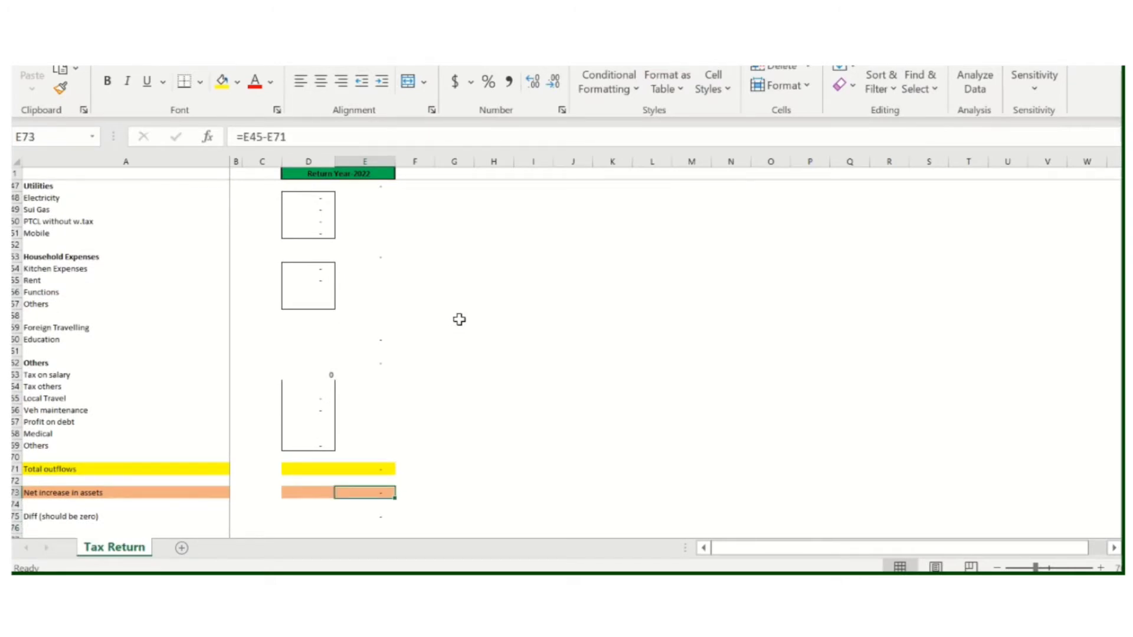
pyautogui.press('Down')
pyautogui.press('Down')
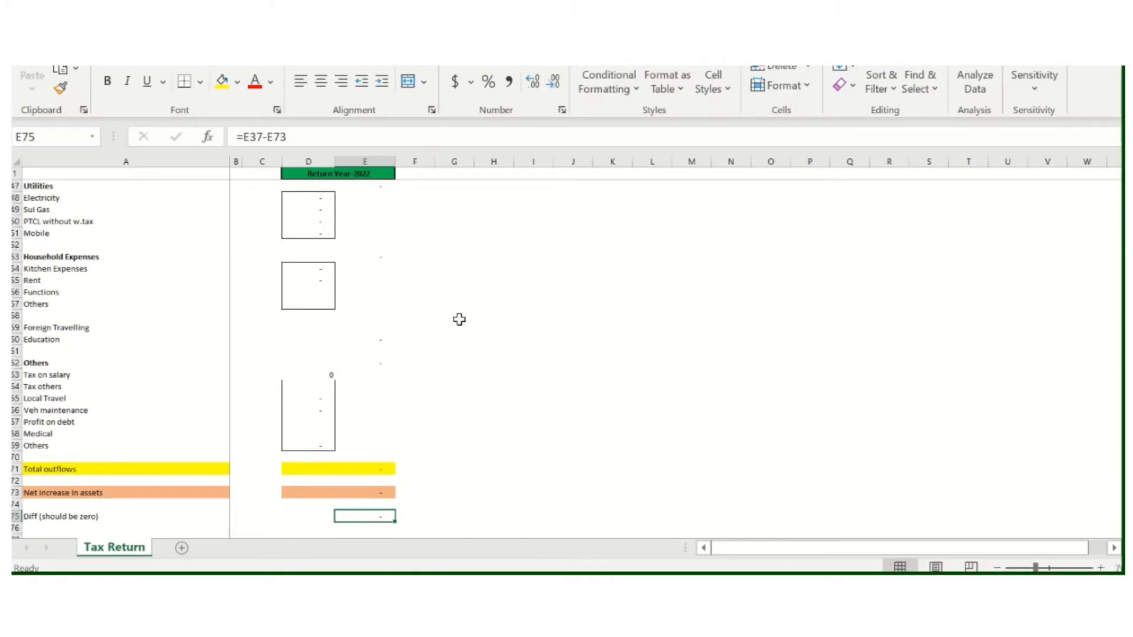
pyautogui.press('Up')
pyautogui.press('Up')
pyautogui.press('Up')
pyautogui.press('Up')
pyautogui.press('Up')
pyautogui.press('Up')
pyautogui.press('Up')
pyautogui.press('Up')
pyautogui.press('Up')
pyautogui.press('Up')
pyautogui.press('Up')
pyautogui.press('Up')
pyautogui.press('Up')
pyautogui.press('Up')
pyautogui.press('Up')
pyautogui.press('Up')
pyautogui.press('Up')
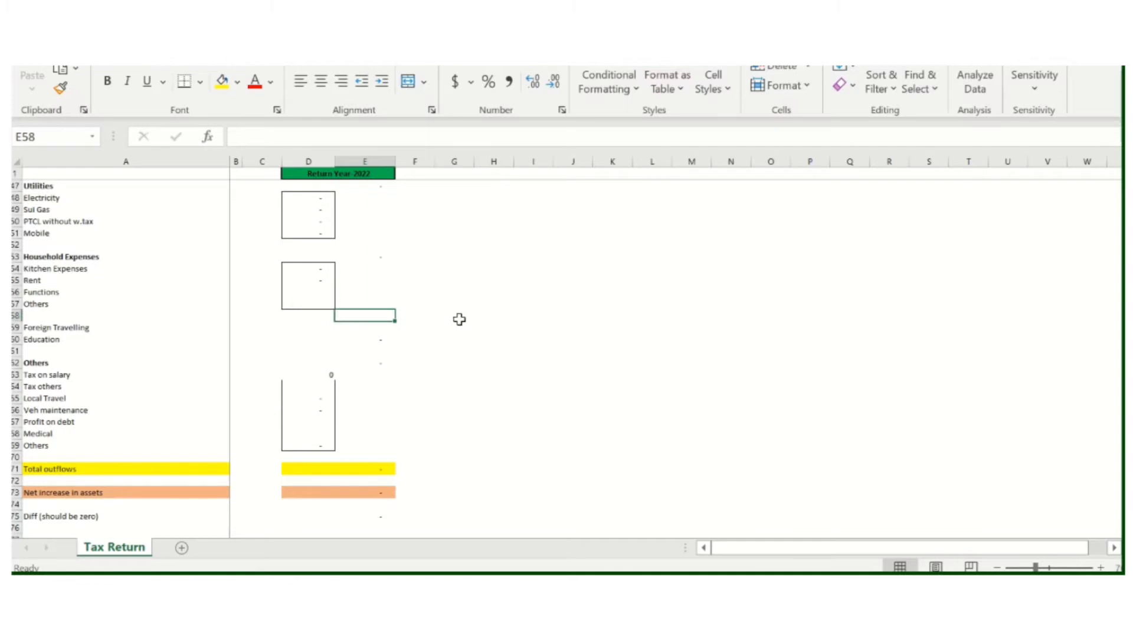
pyautogui.press('Down')
pyautogui.press('Down')
pyautogui.press('Down')
pyautogui.press('Down')
pyautogui.press('Down')
pyautogui.press('Down')
pyautogui.press('Down')
pyautogui.press('Down')
pyautogui.press('Down')
pyautogui.press('Down')
pyautogui.press('Down')
pyautogui.press('Down')
pyautogui.press('Down')
pyautogui.press('Down')
pyautogui.press('Down')
pyautogui.press('Down')
pyautogui.press('Down')
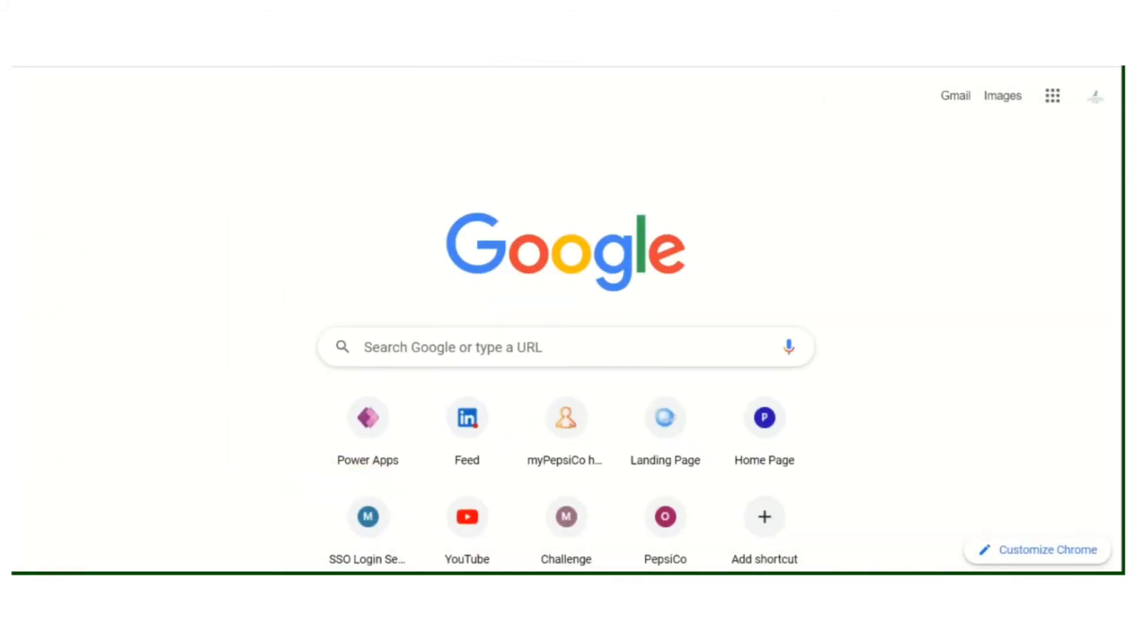
# Switch to Chrome and open the FBR Iris taxpayer login page at iris.fbr.gov.pk/public/txplogin.xhtml
pyautogui.write('iris')
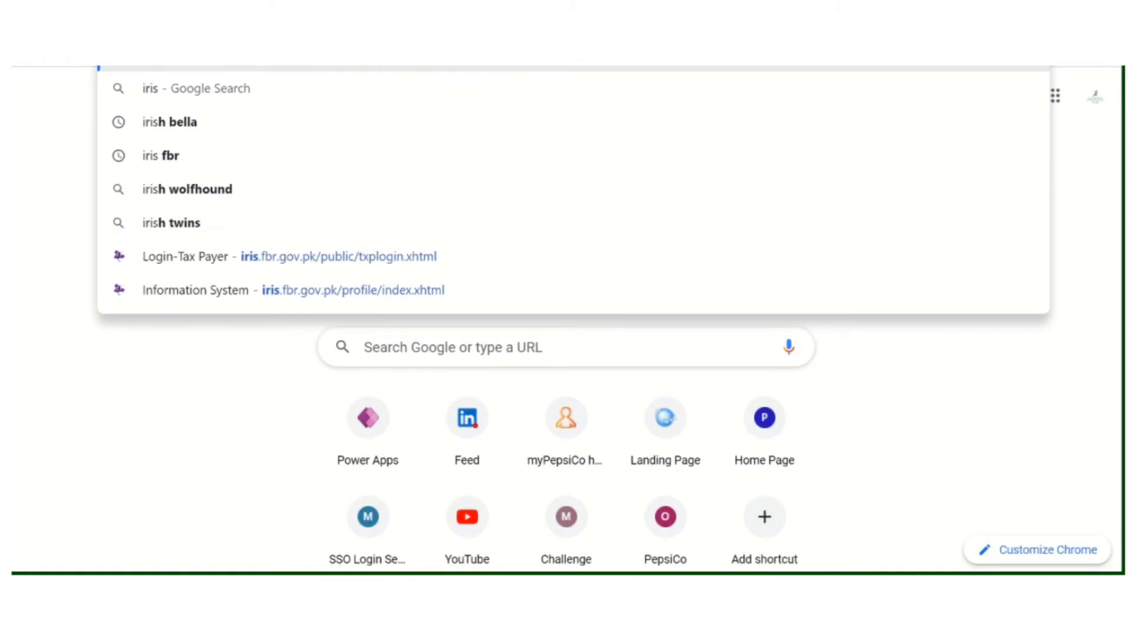
pyautogui.click(374, 257)
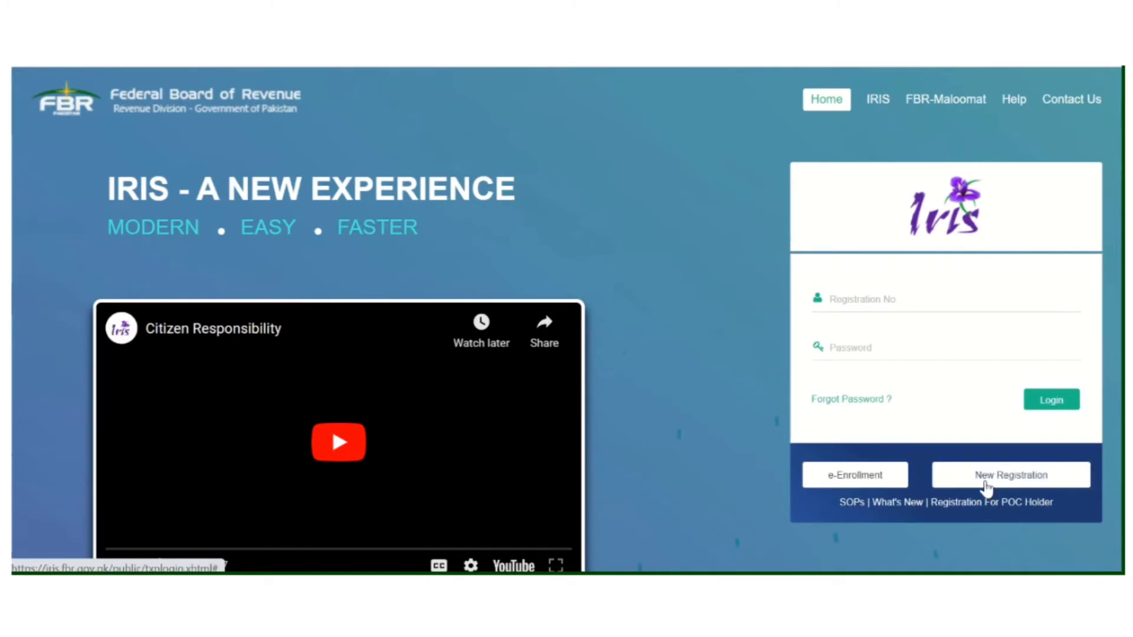
# Open the New Registration form and review its Basic Information fields, including the Prefix options
pyautogui.click(984, 481)
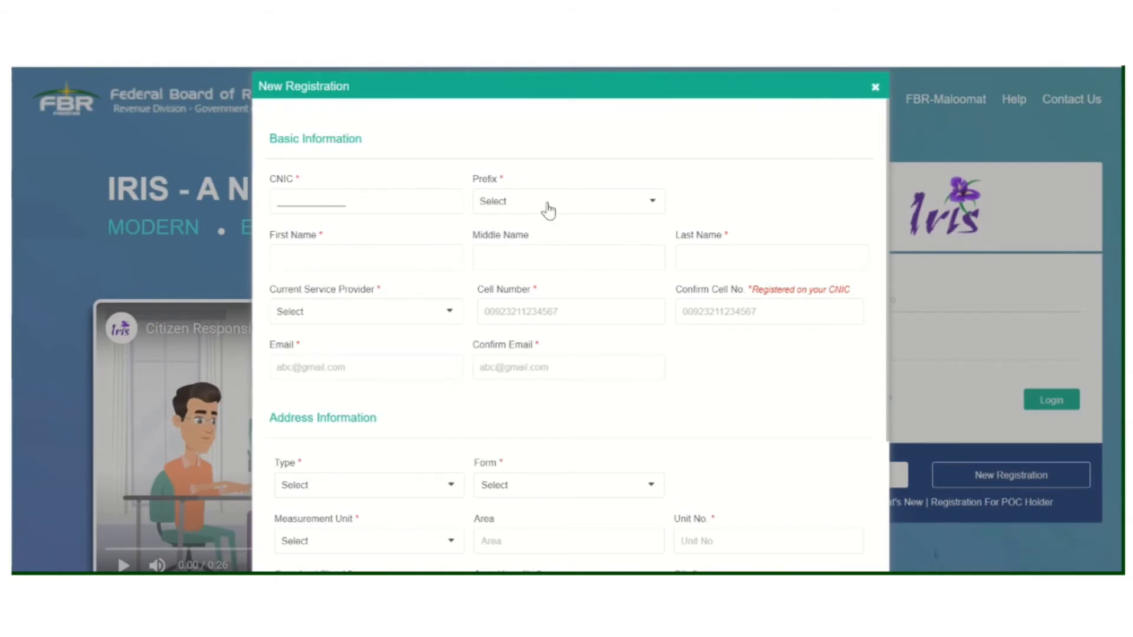
pyautogui.click(389, 250)
pyautogui.click(558, 209)
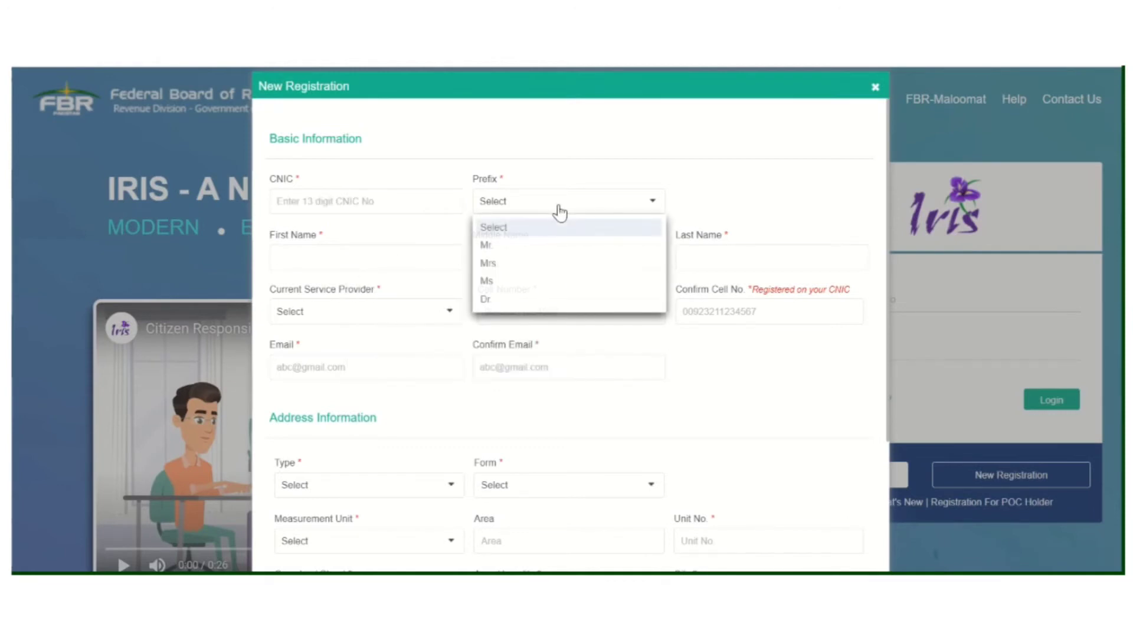
pyautogui.click(420, 225)
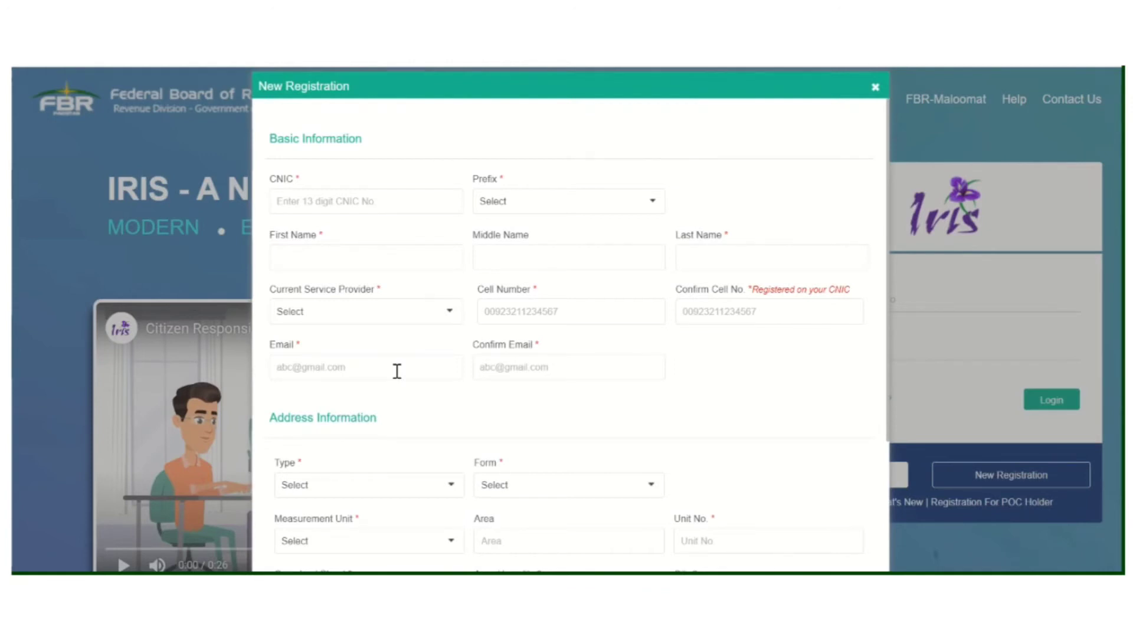
pyautogui.scroll(-3, 397, 371)
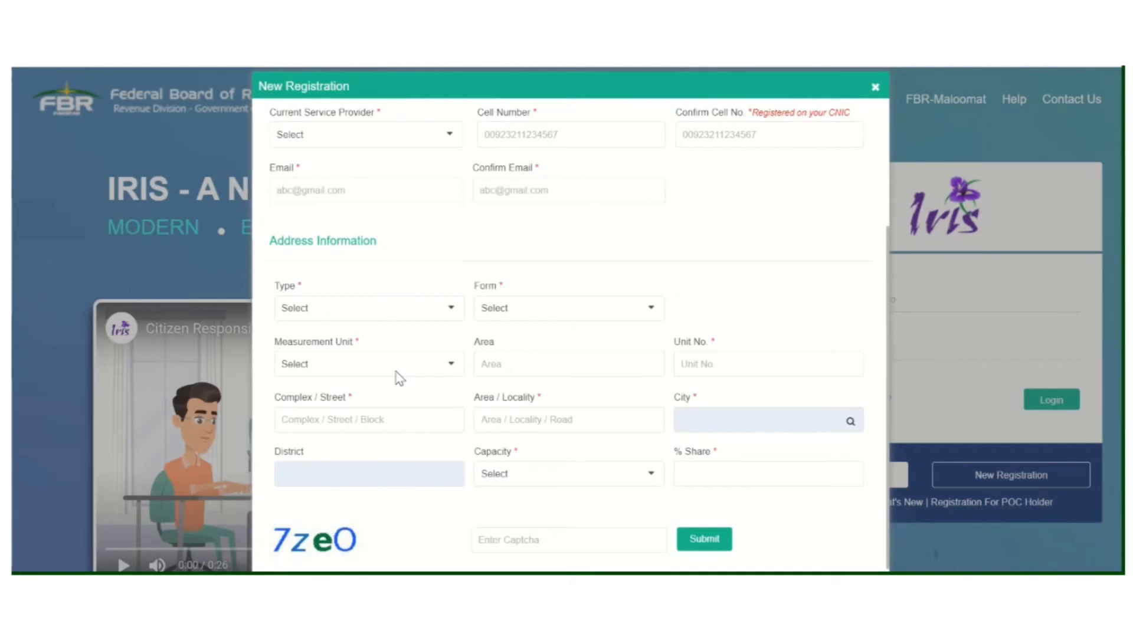
# Try Residential Property as the address type, check the Form and Measurement Unit options, and close the registration form
pyautogui.click(442, 320)
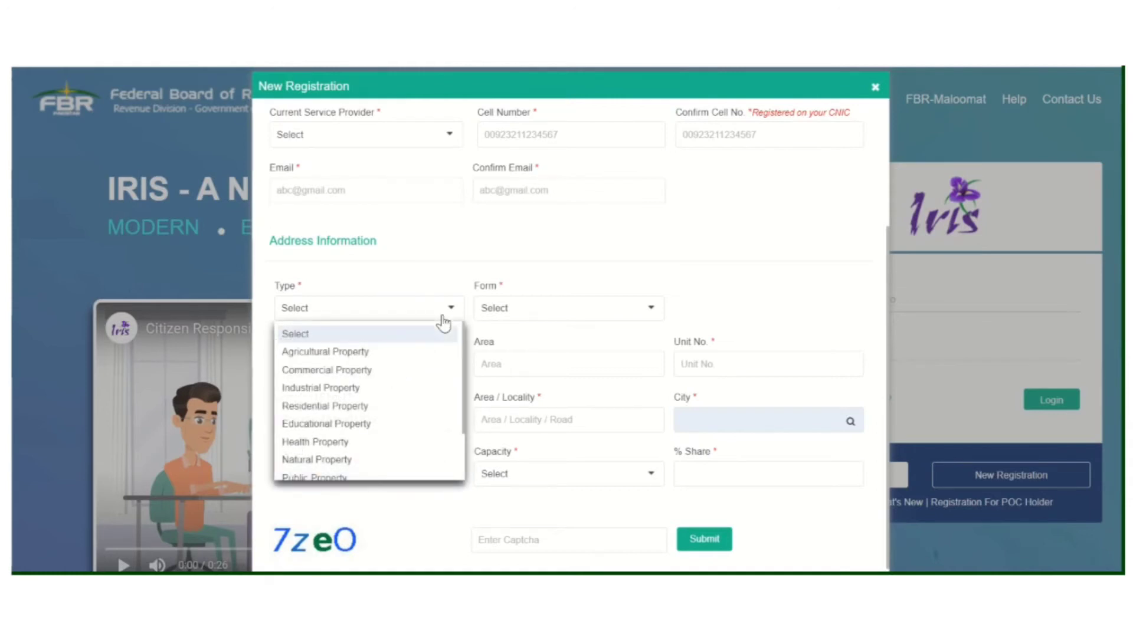
pyautogui.click(410, 407)
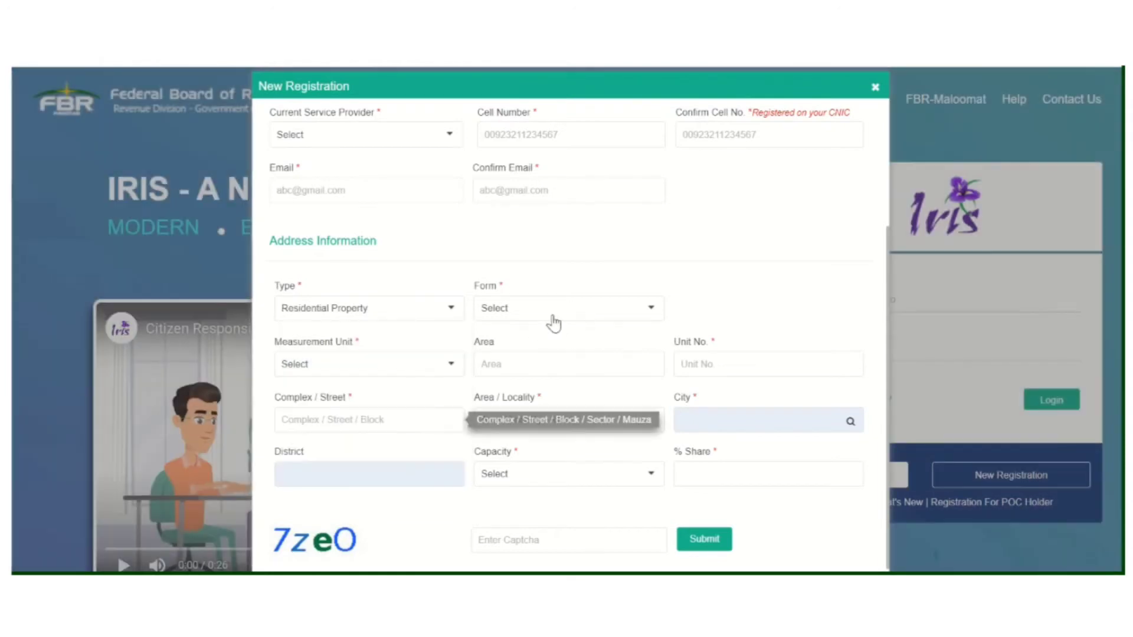
pyautogui.click(552, 322)
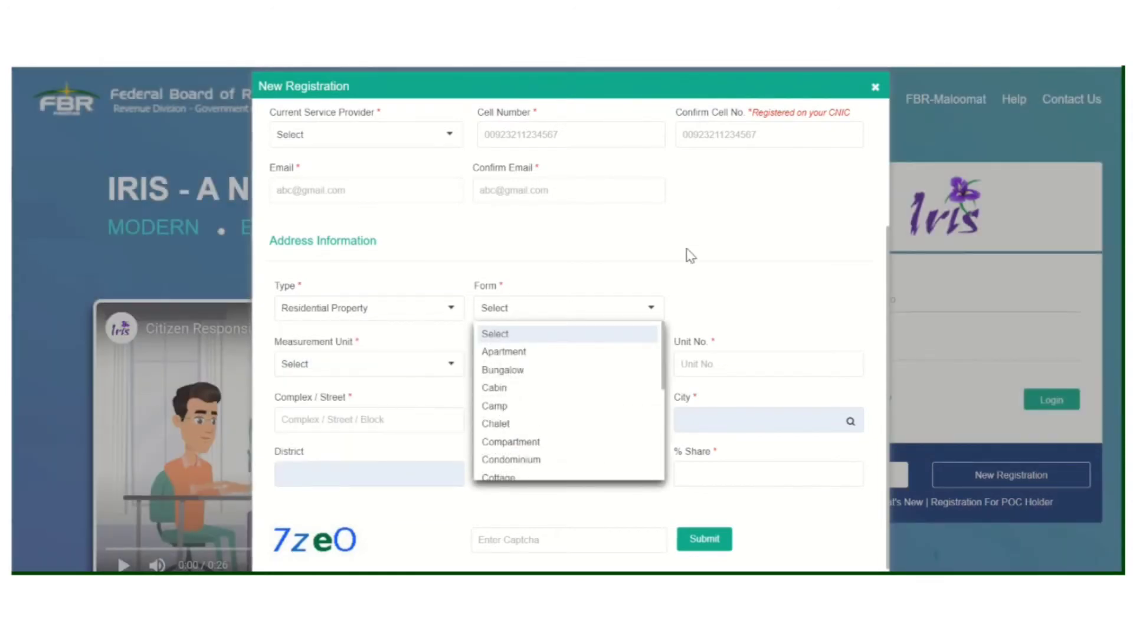
pyautogui.click(687, 317)
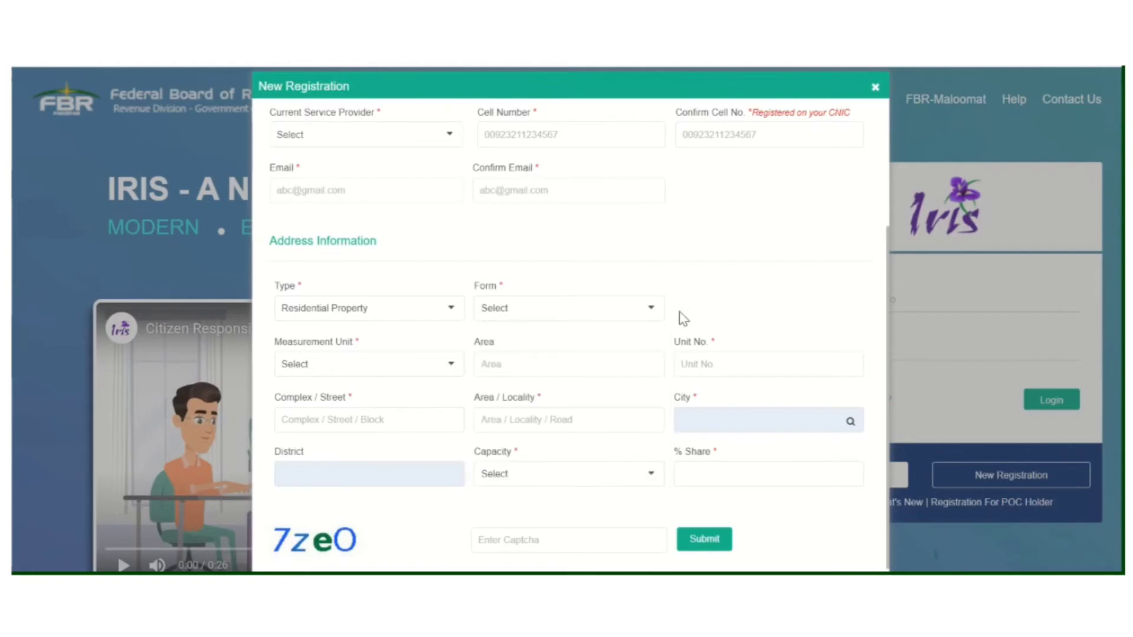
pyautogui.click(434, 364)
pyautogui.click(433, 365)
pyautogui.click(875, 89)
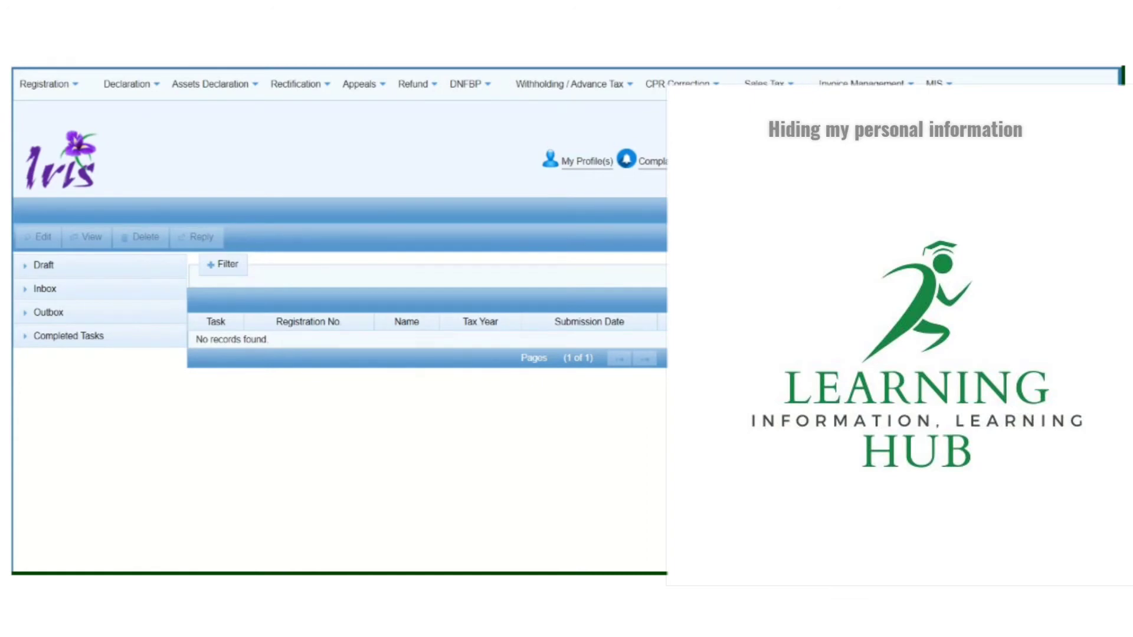
# Check the declaration drafts and start an original Normal Return (Ind/AOP/COY)
pyautogui.click(105, 272)
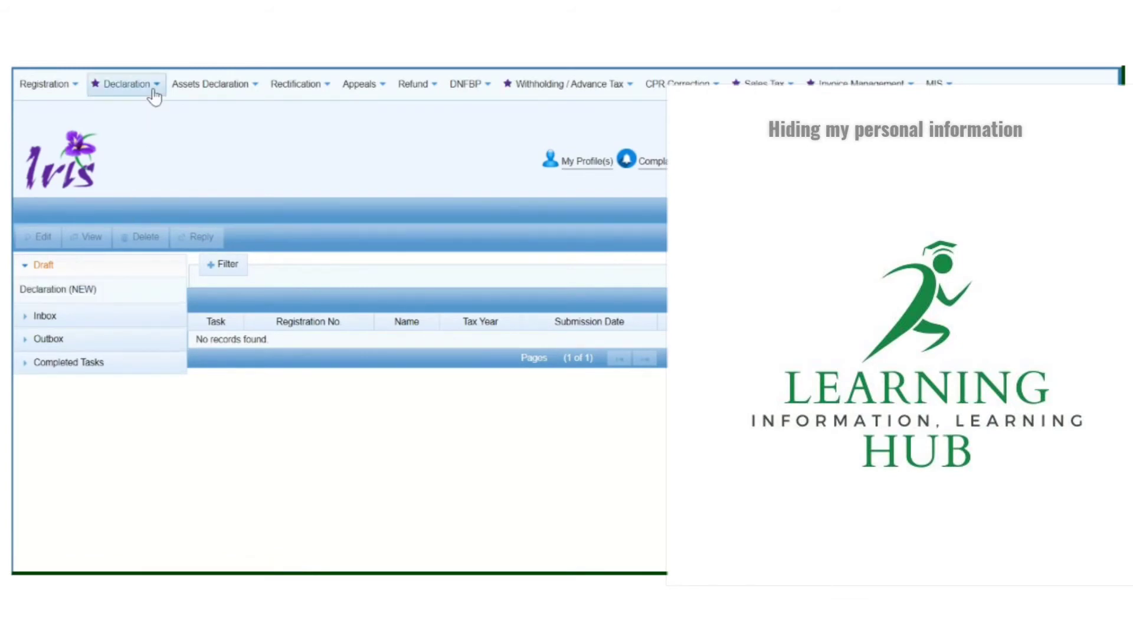
pyautogui.moveTo(154, 88)
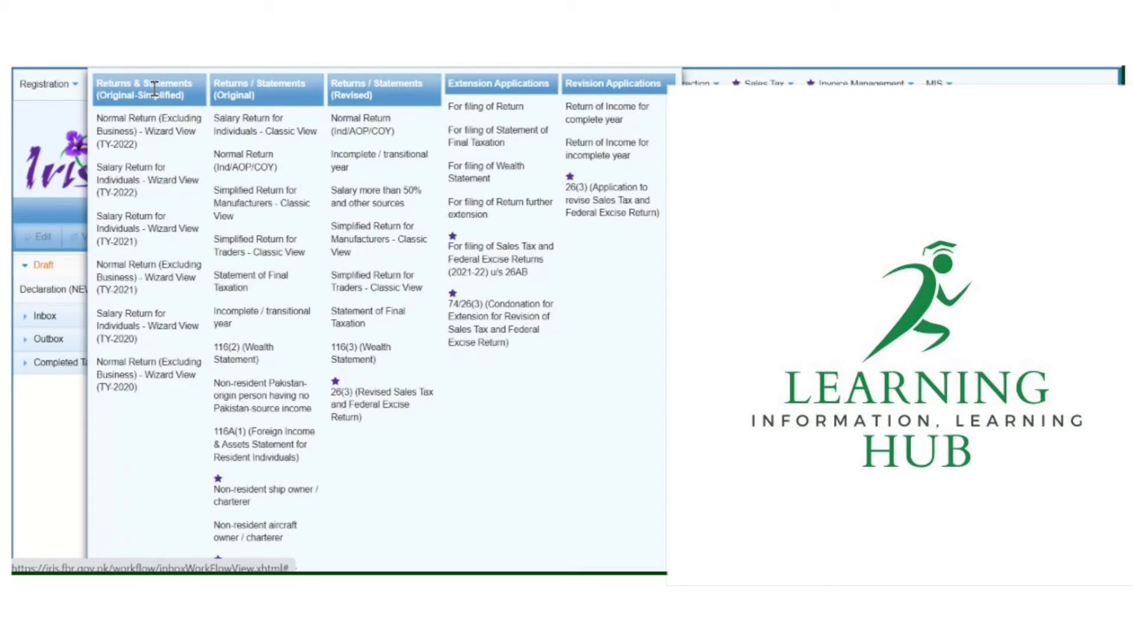
pyautogui.click(281, 171)
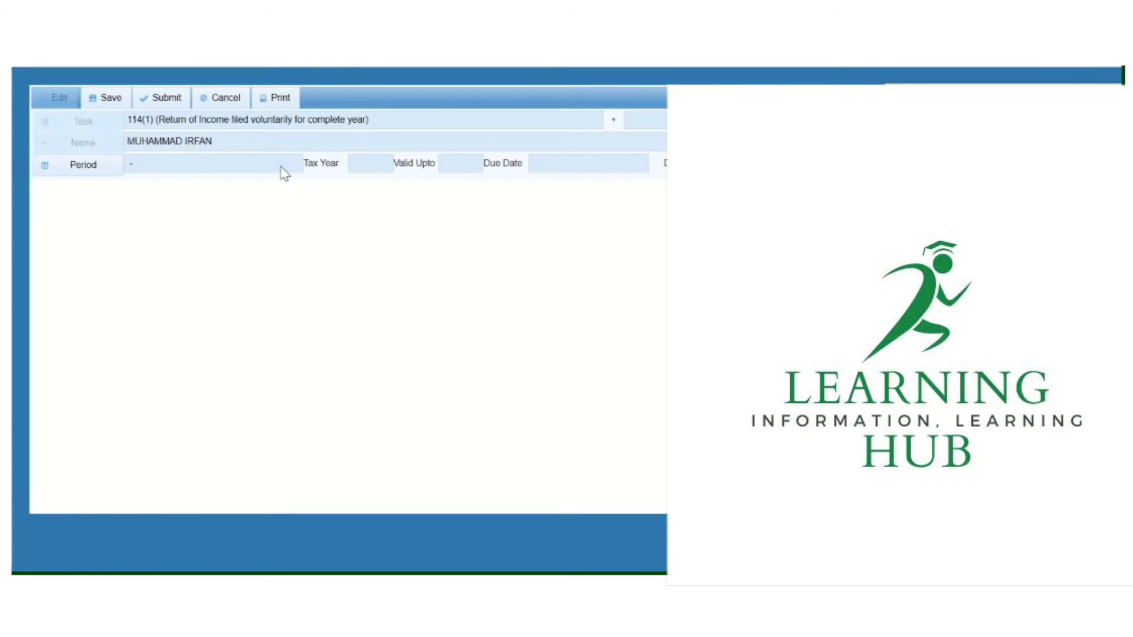
# Search the return's tax period for 2022, then close the return and discard its unsaved data
pyautogui.click(58, 175)
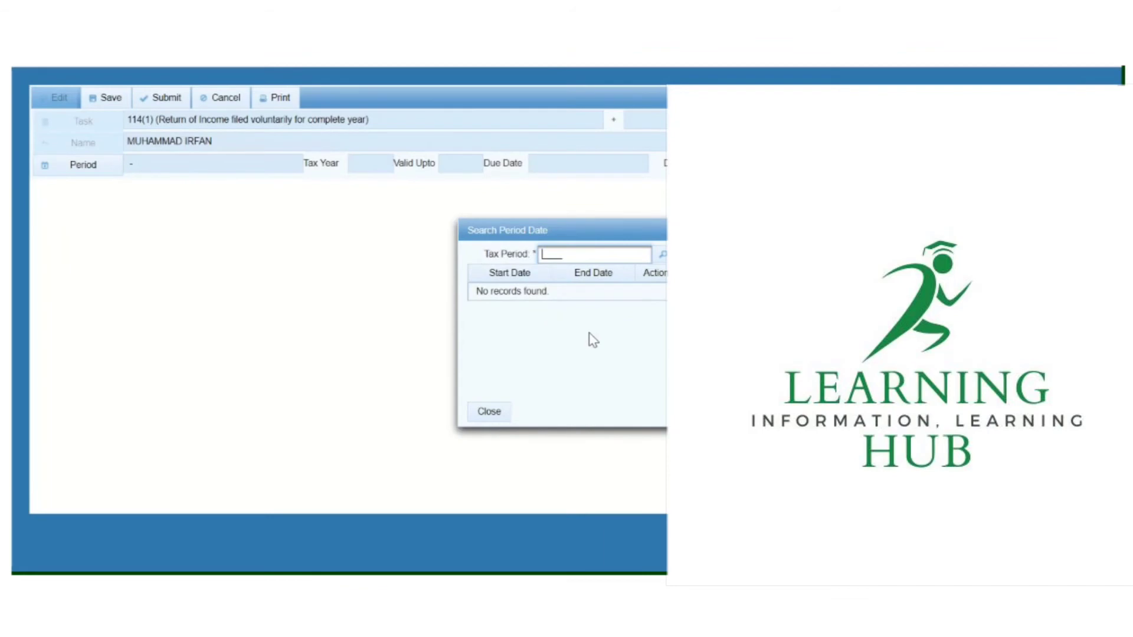
pyautogui.write('2022')
pyautogui.press('Return')
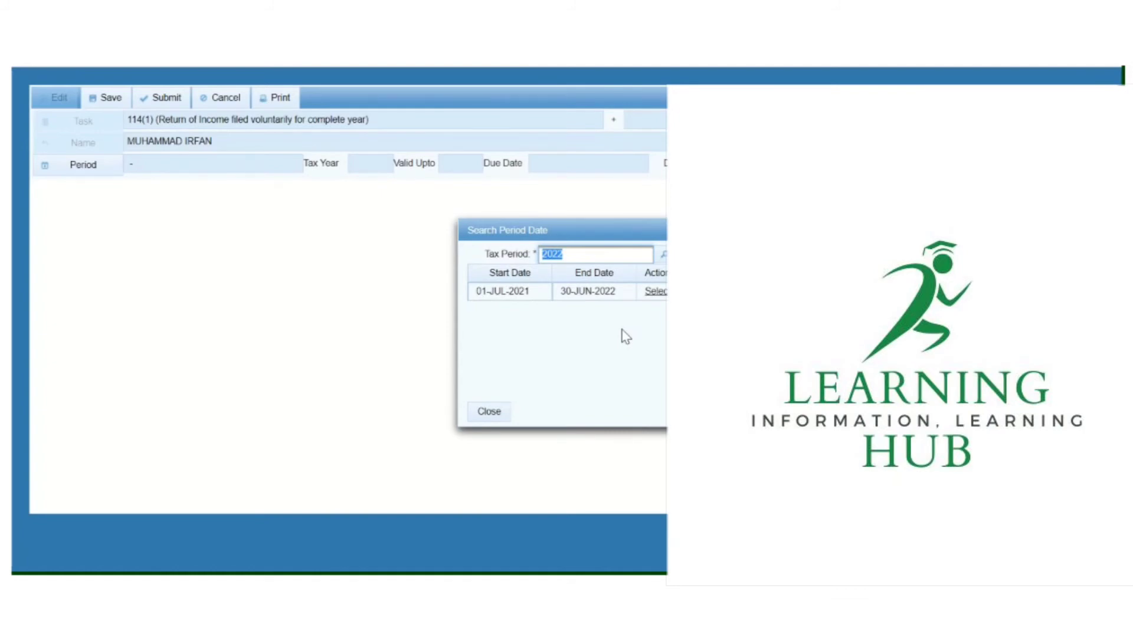
pyautogui.click(653, 291)
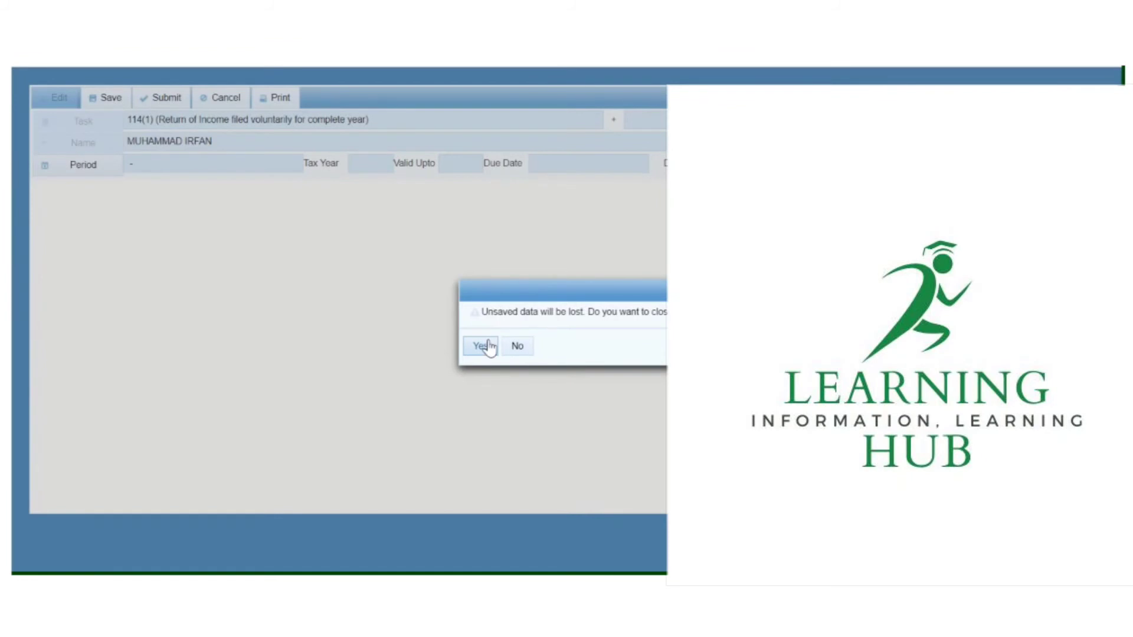
pyautogui.click(488, 346)
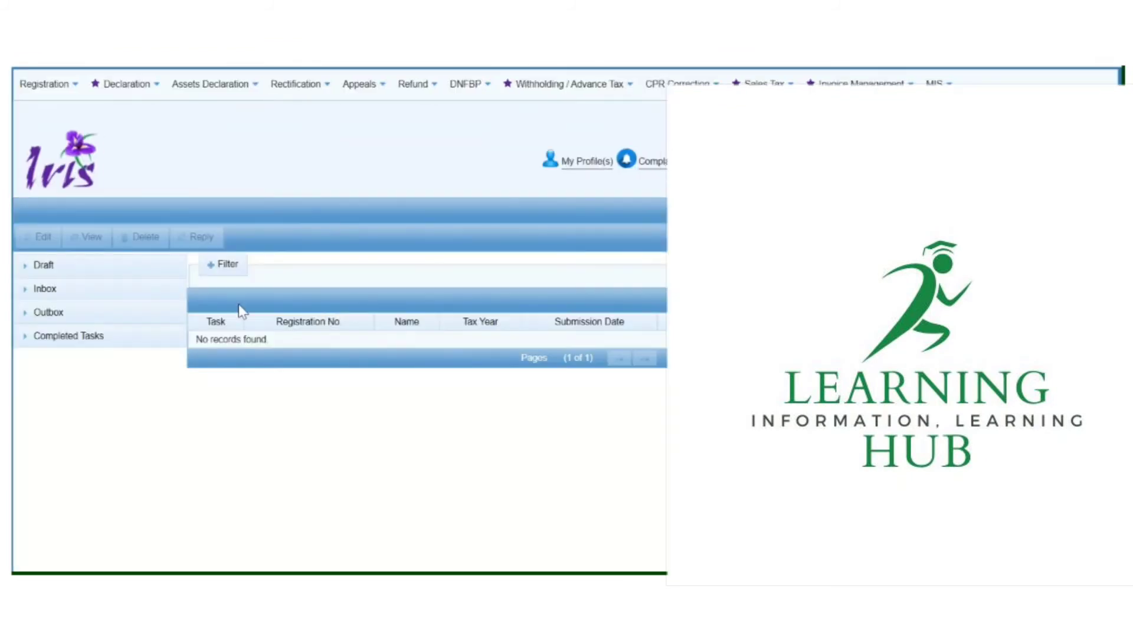
# Open the completed declaration 114(1) (Return of Income filed voluntarily for complete year) for viewing
pyautogui.click(144, 339)
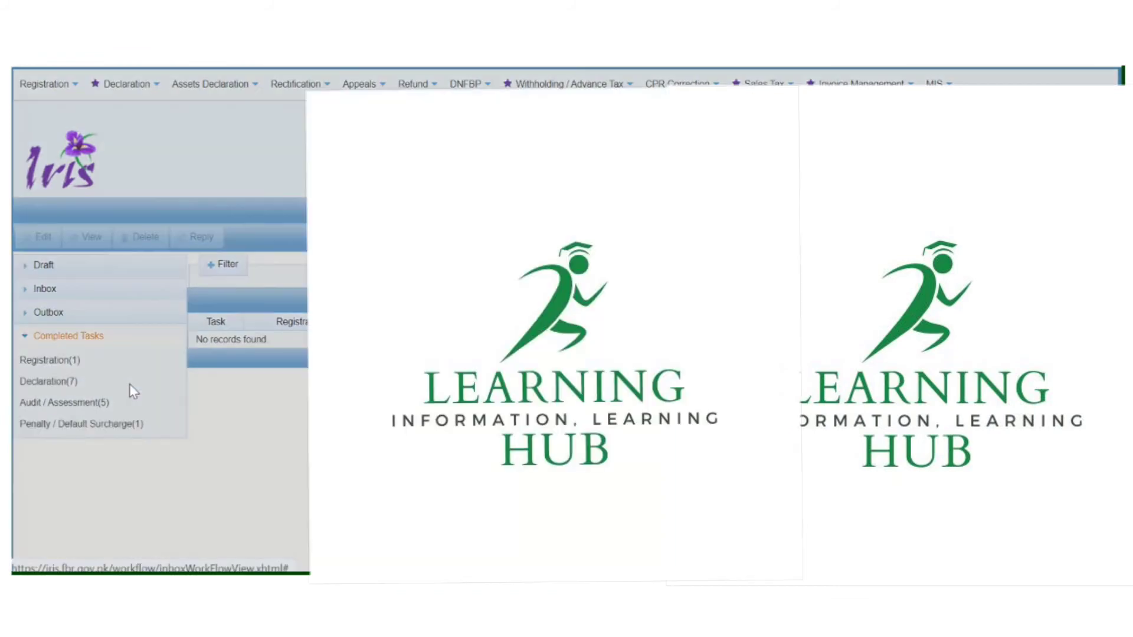
pyautogui.click(129, 383)
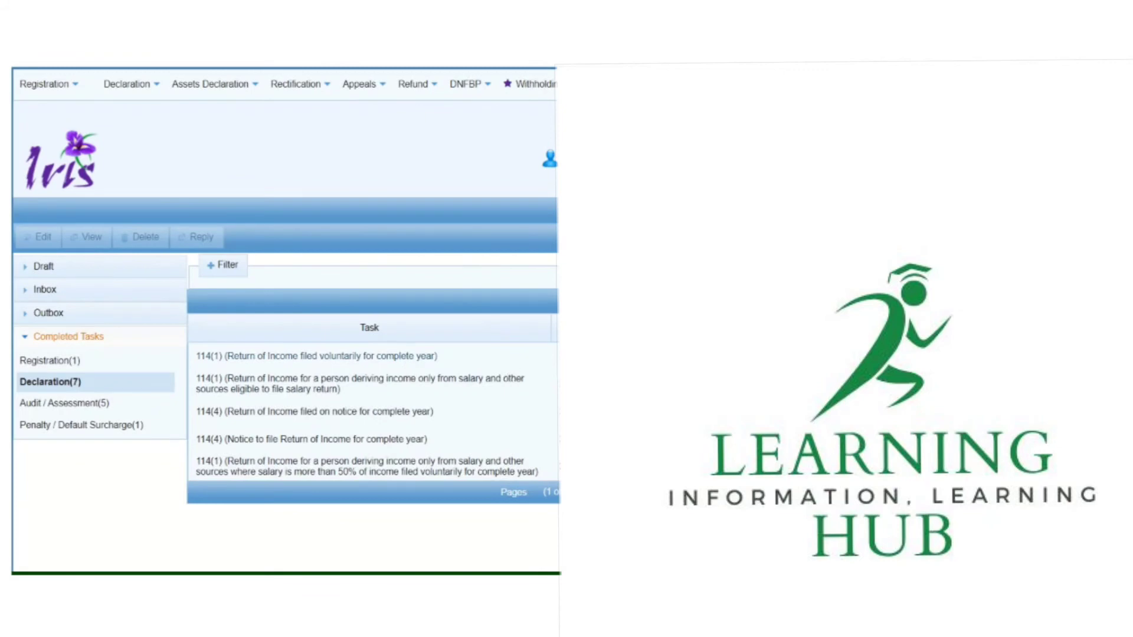
pyautogui.doubleClick(413, 358)
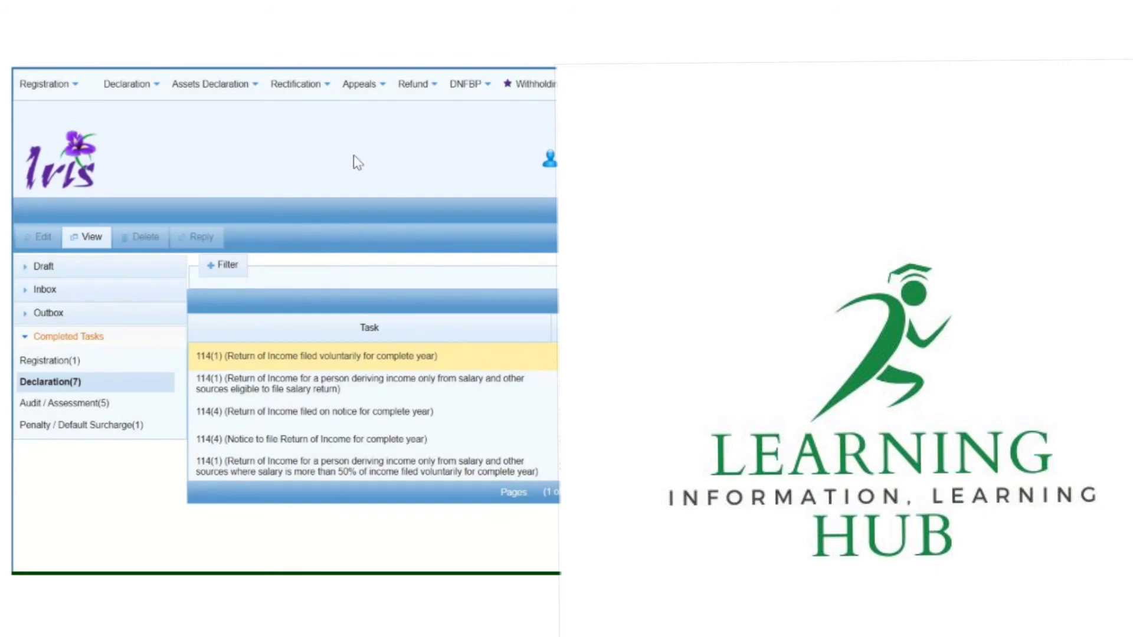
pyautogui.click(92, 237)
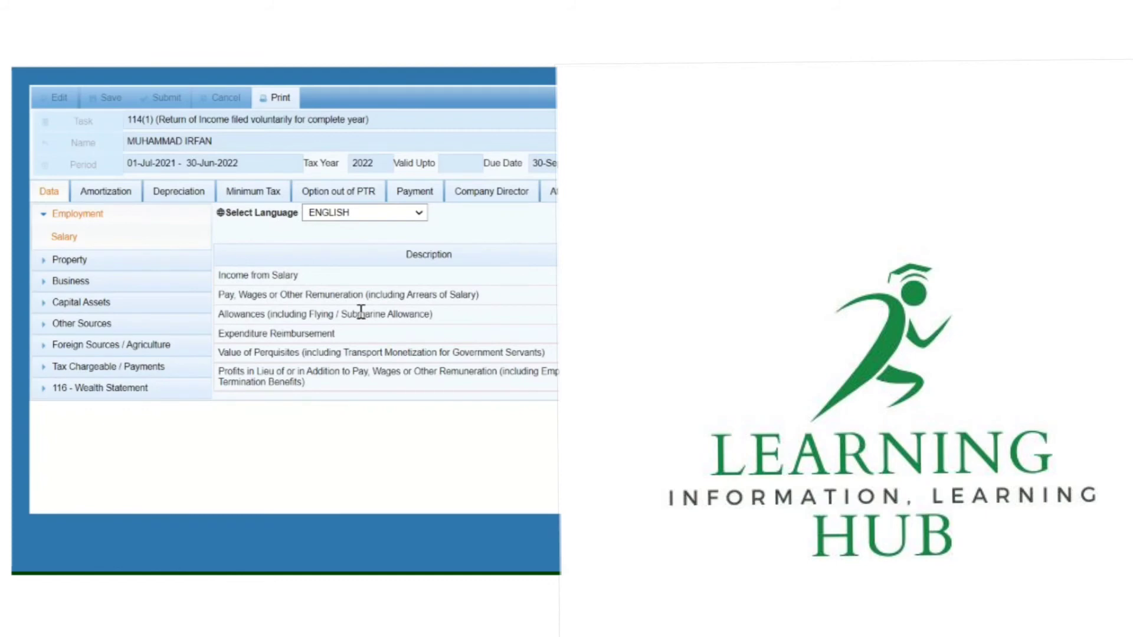
# Examine the Receipts / Deductions entries of the return's Property section
pyautogui.click(82, 266)
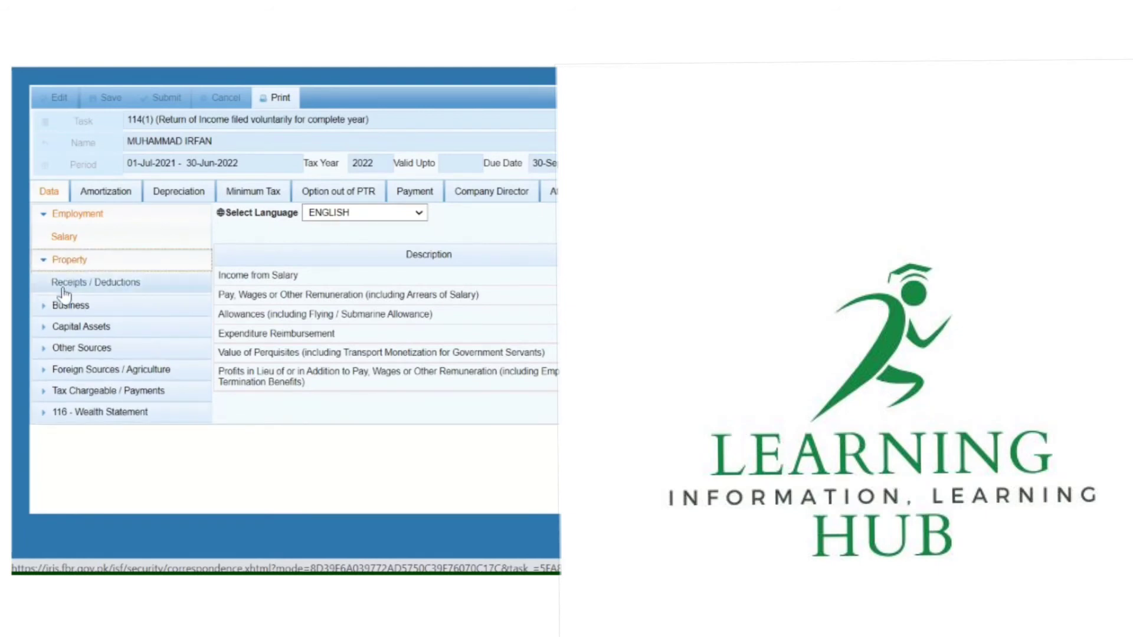
pyautogui.click(63, 289)
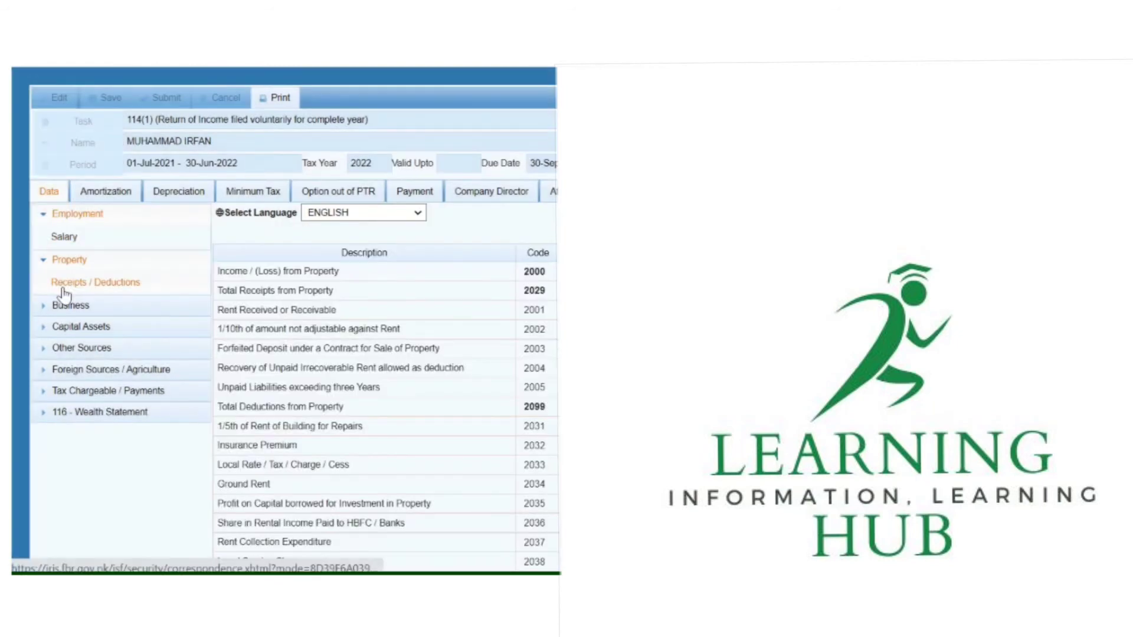
pyautogui.scroll(-1, 65, 293)
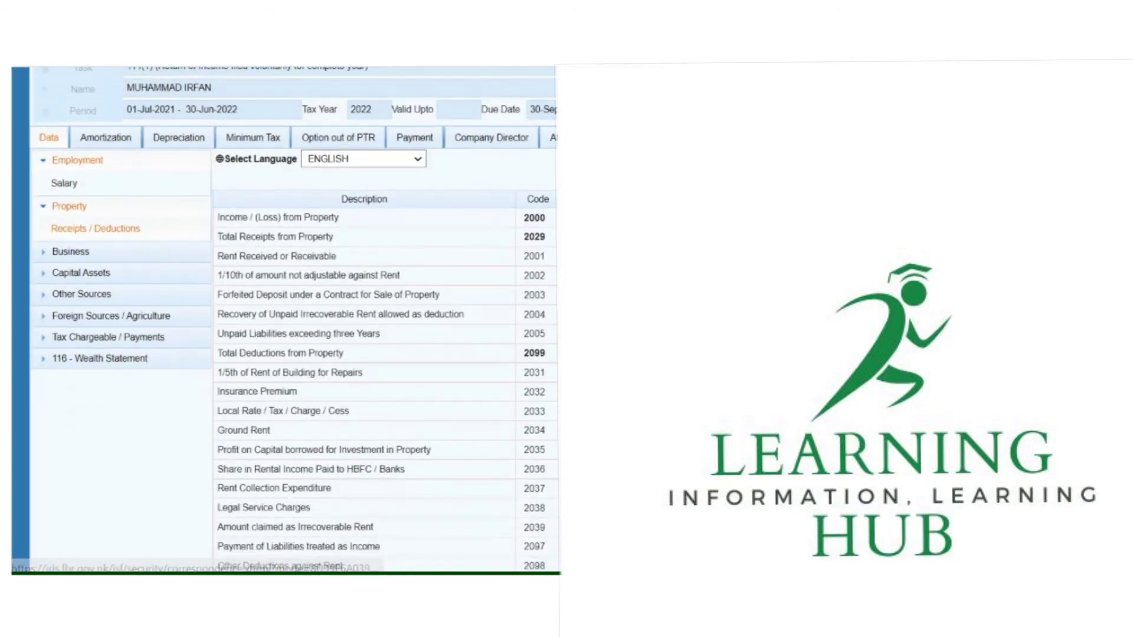
pyautogui.scroll(1, 65, 293)
pyautogui.scroll(-1, 65, 293)
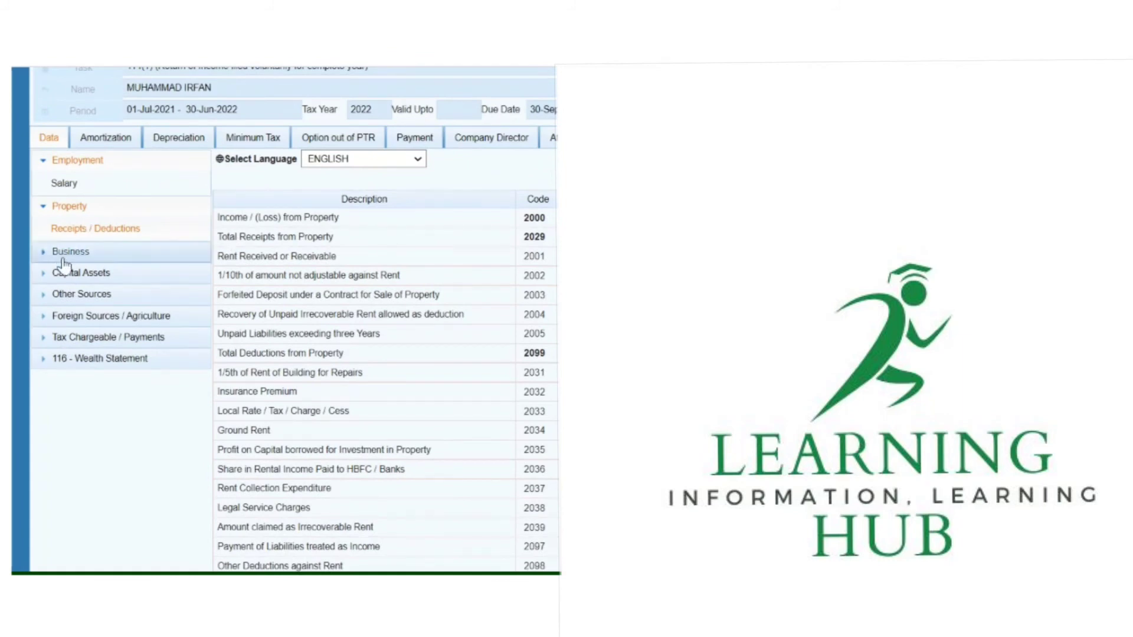
pyautogui.click(83, 231)
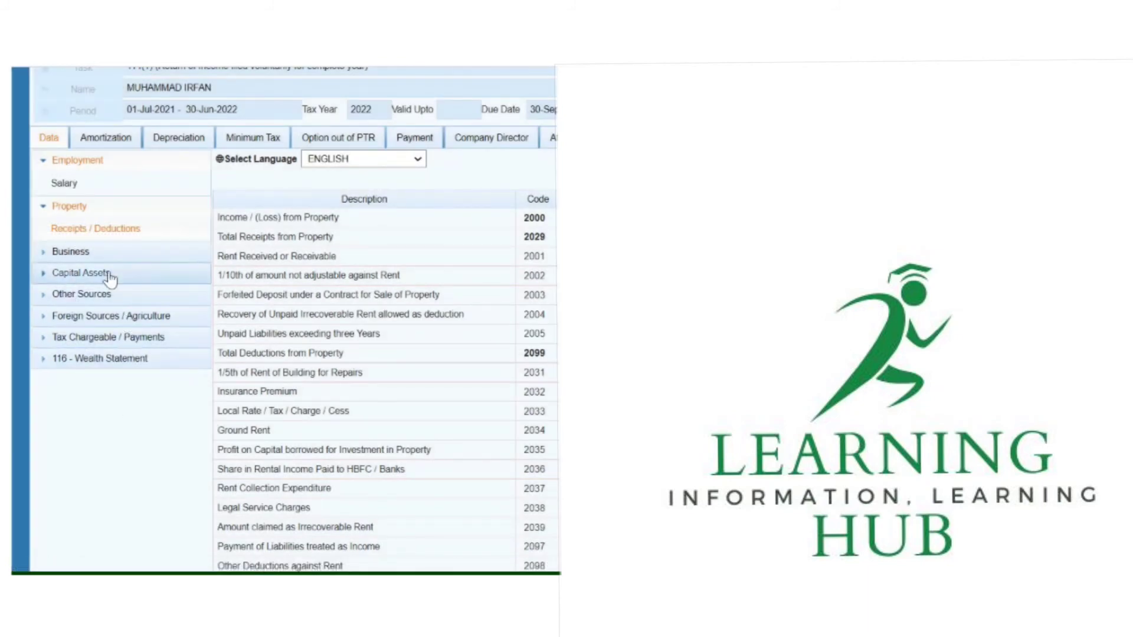
# Review the subsections under Business, Foreign Sources / Agriculture and Tax Chargeable / Payments
pyautogui.click(130, 256)
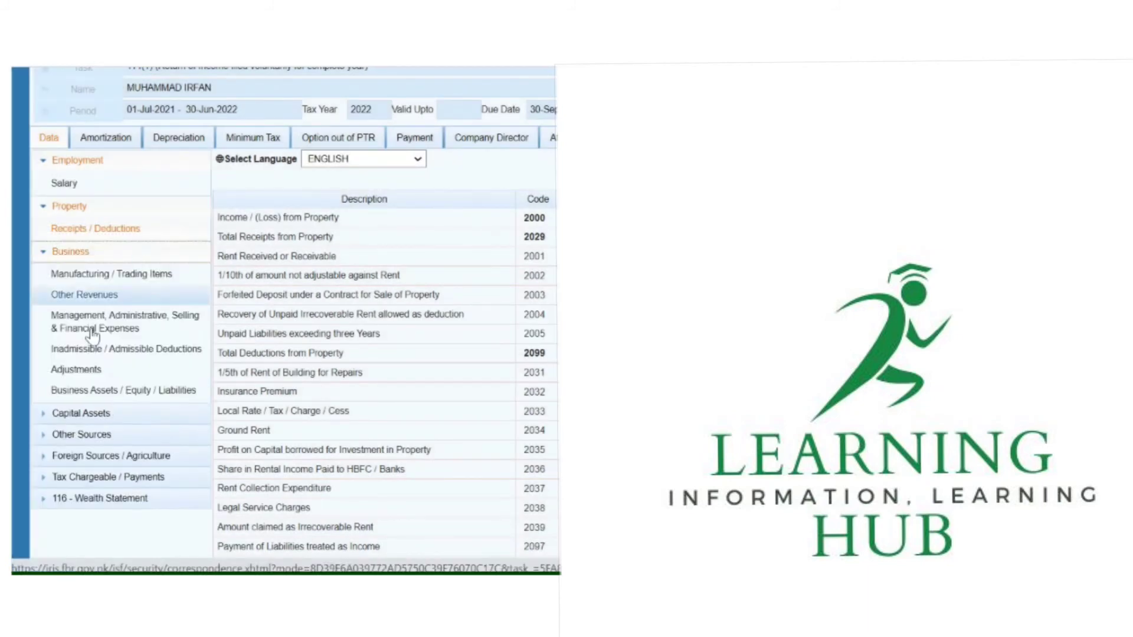
pyautogui.click(55, 459)
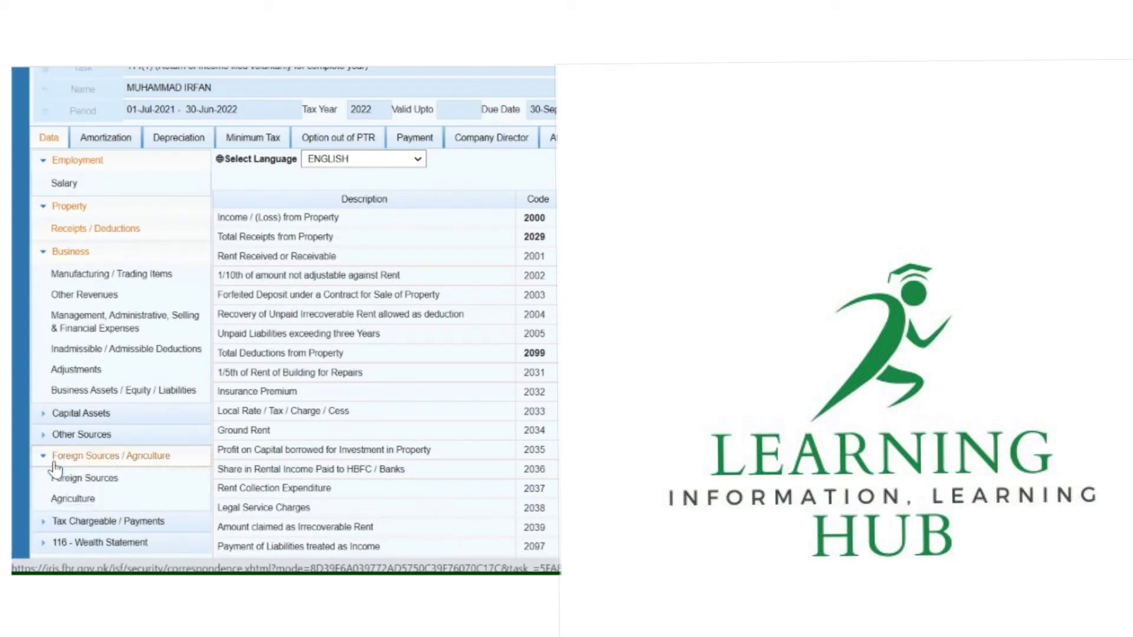
pyautogui.click(51, 523)
pyautogui.click(81, 523)
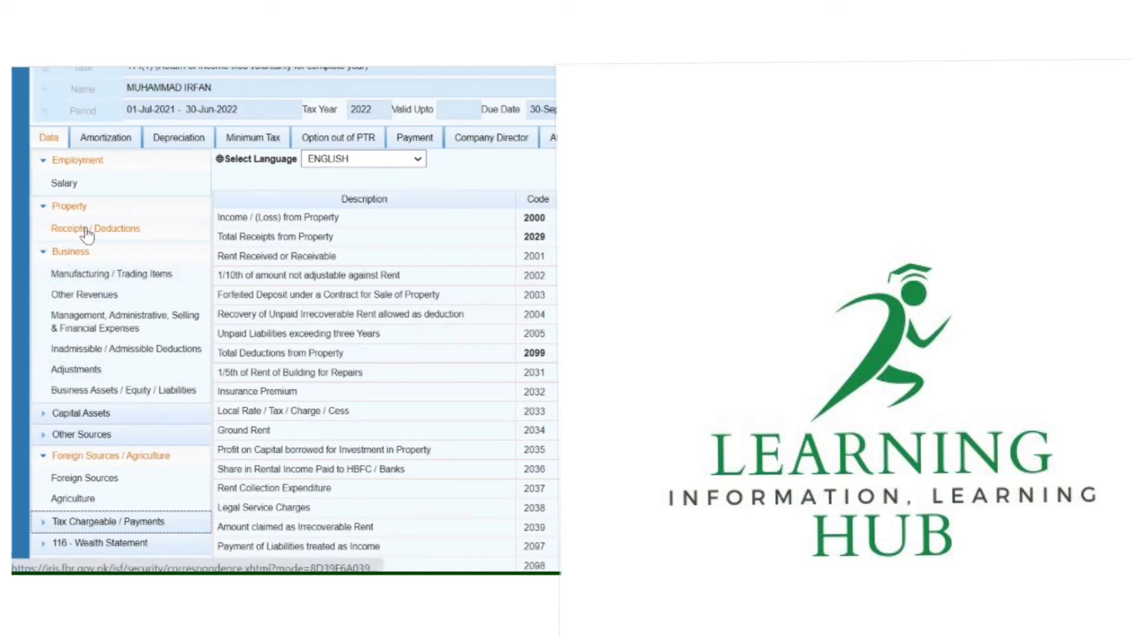
# Examine the 116 - Wealth Statement's Personal Expenses, Personal Assets / Liabilities and Reconciliation of Net Assets
pyautogui.click(143, 546)
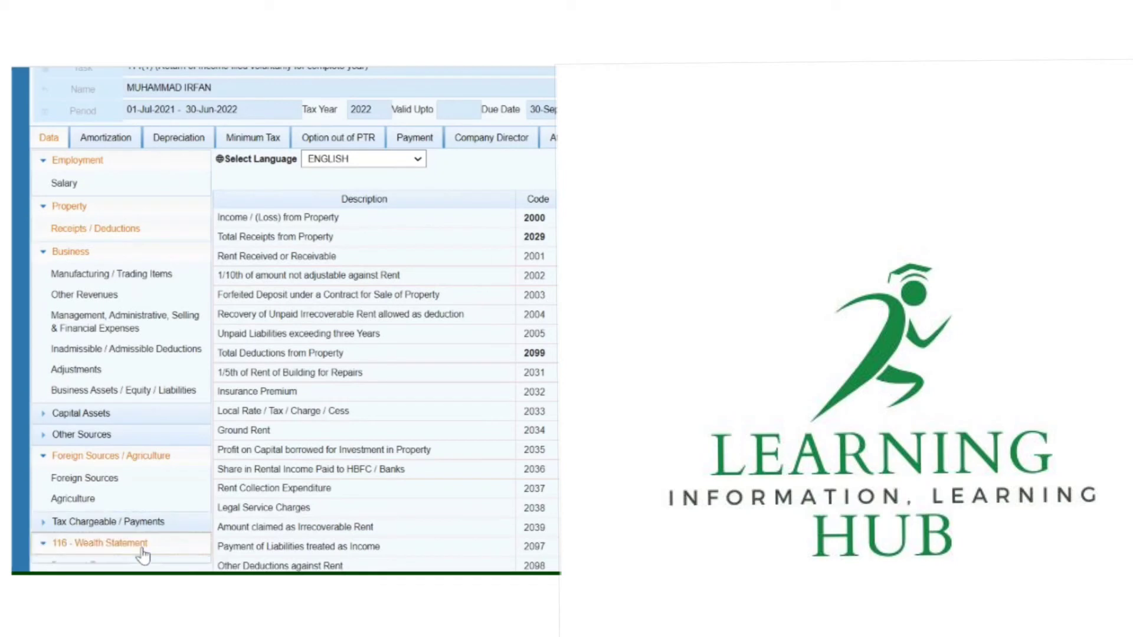
pyautogui.click(113, 565)
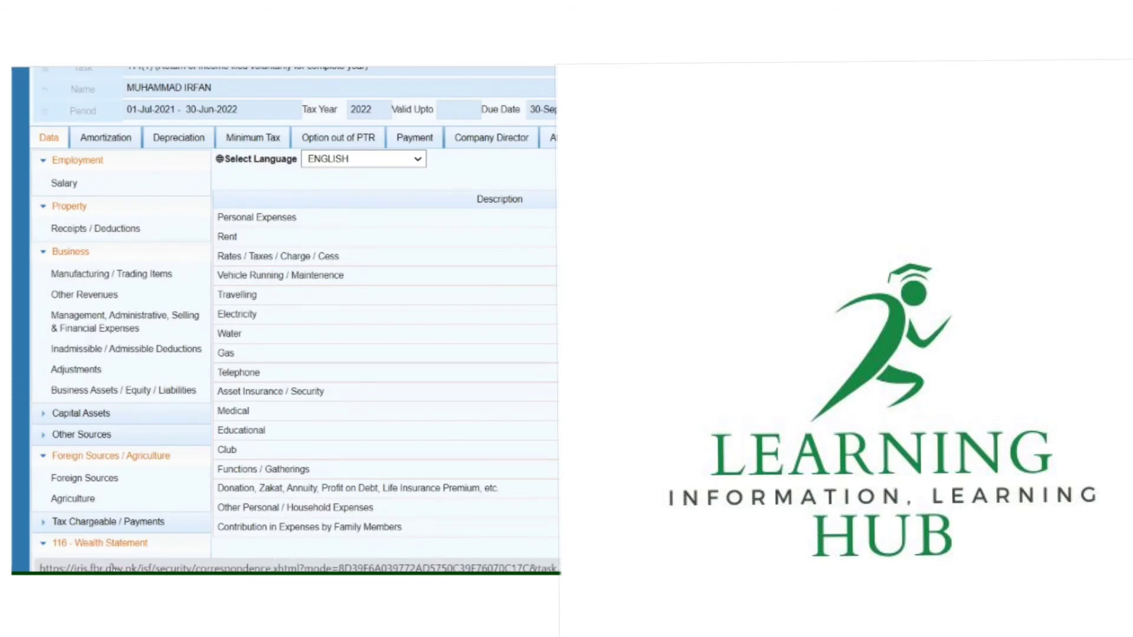
pyautogui.scroll(-1, 114, 567)
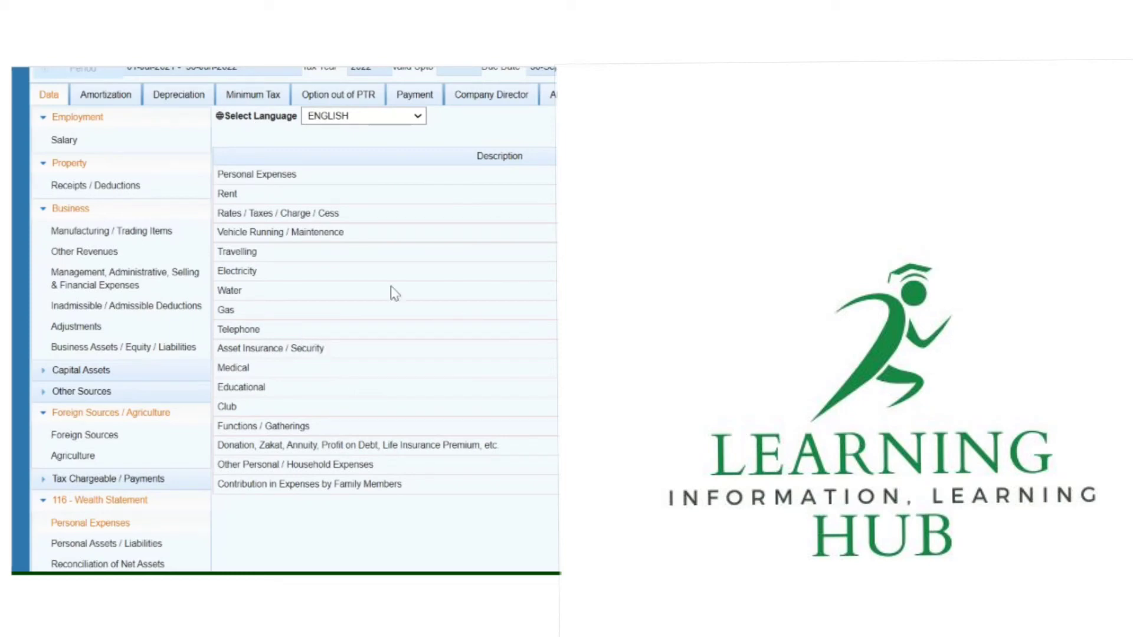
pyautogui.click(134, 543)
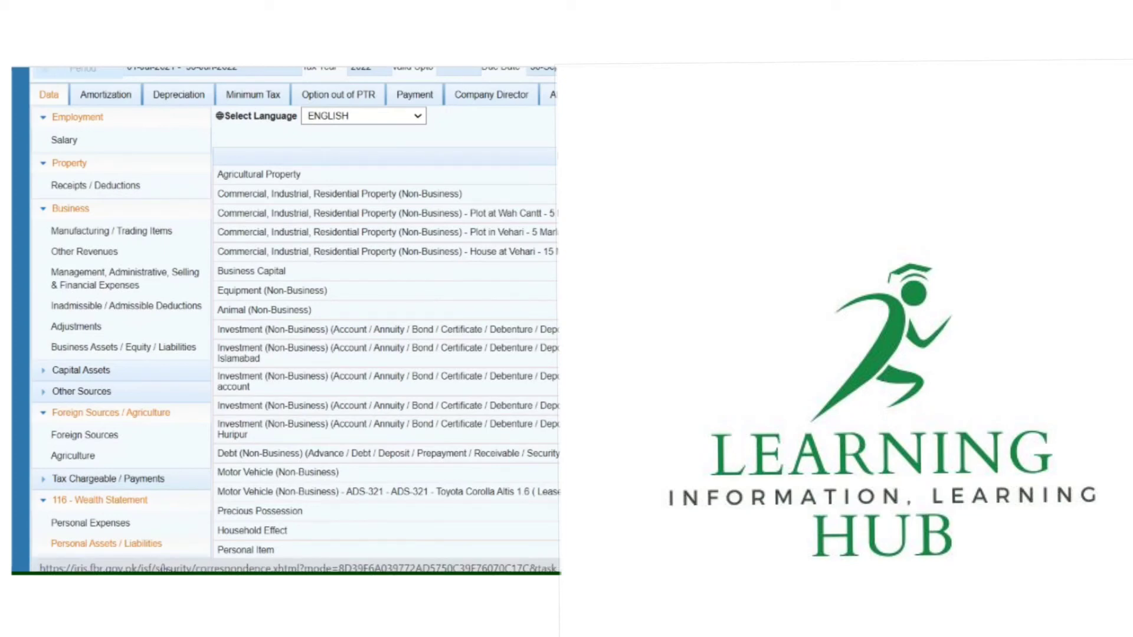
pyautogui.click(160, 564)
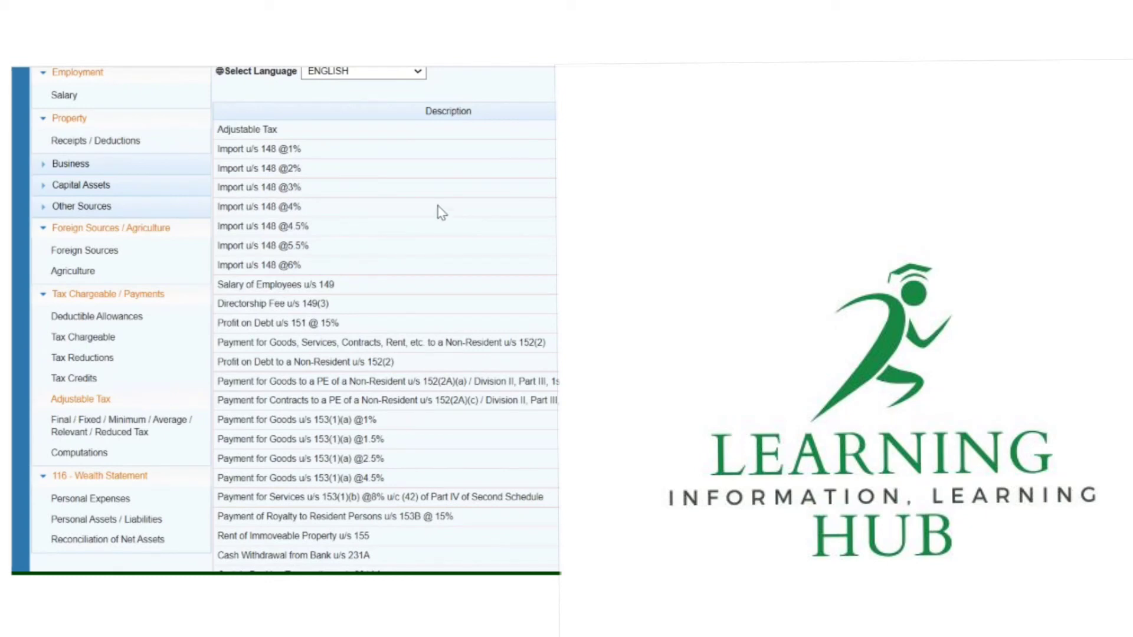
# Examine the Computations entries under Tax Chargeable / Payments, from Income from Salary to the super tax items
pyautogui.click(106, 462)
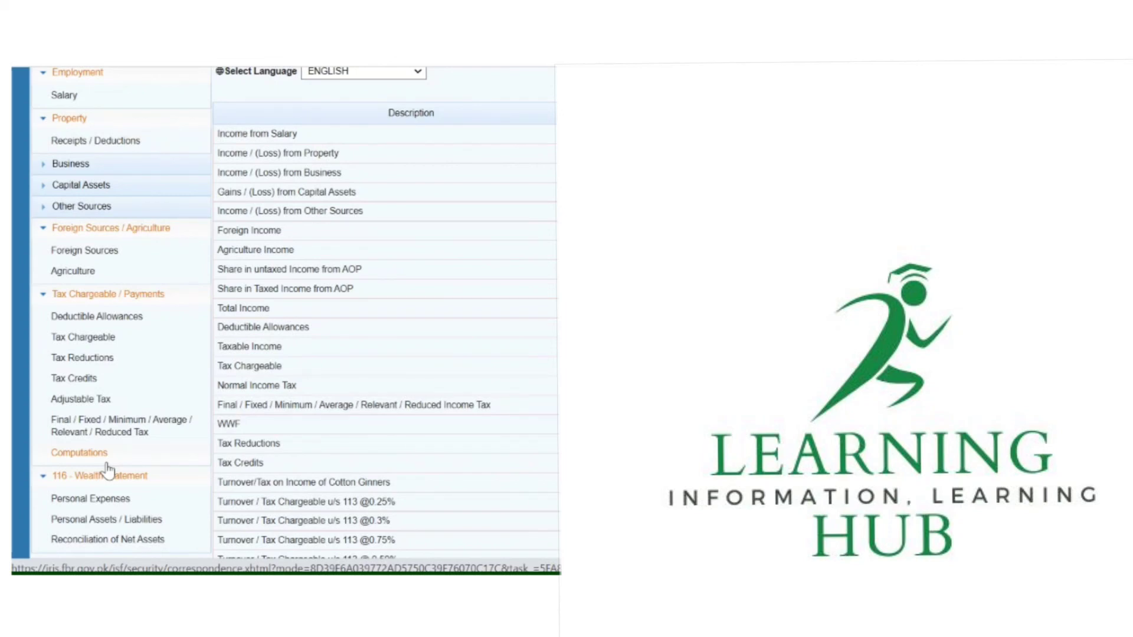
pyautogui.scroll(-1, 107, 470)
pyautogui.scroll(-4, 108, 470)
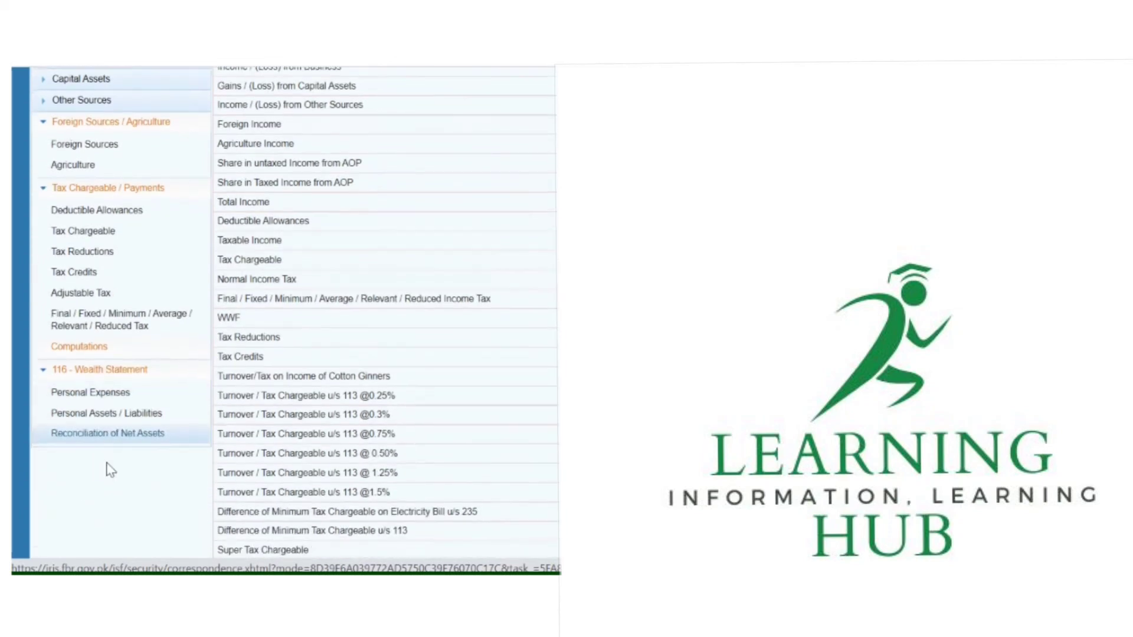
pyautogui.scroll(1, 107, 470)
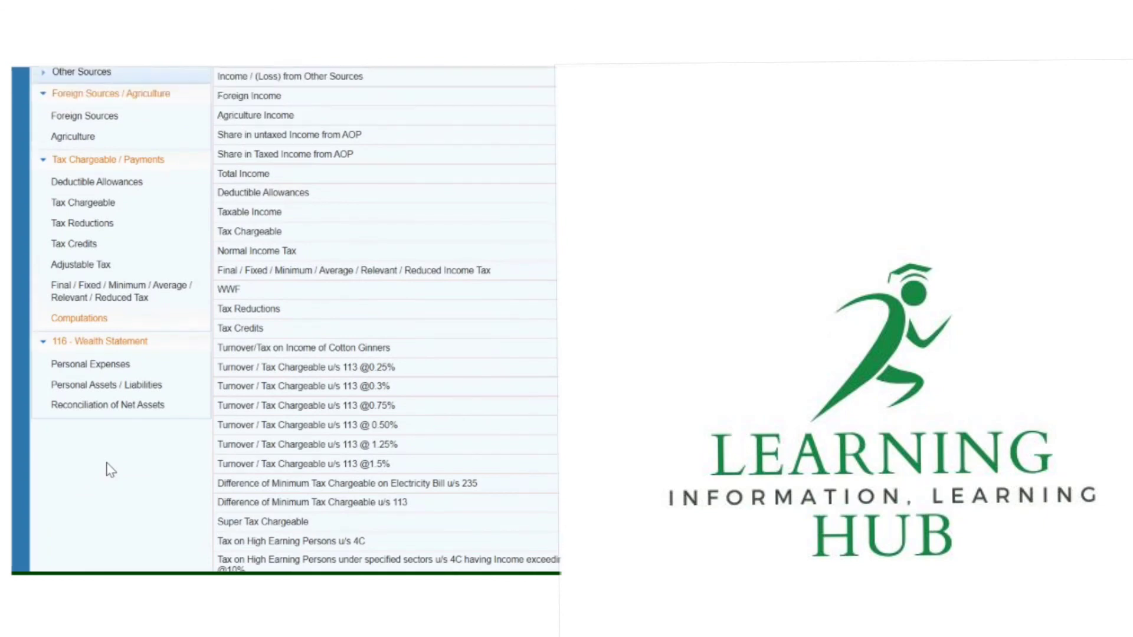
pyautogui.scroll(1, 110, 470)
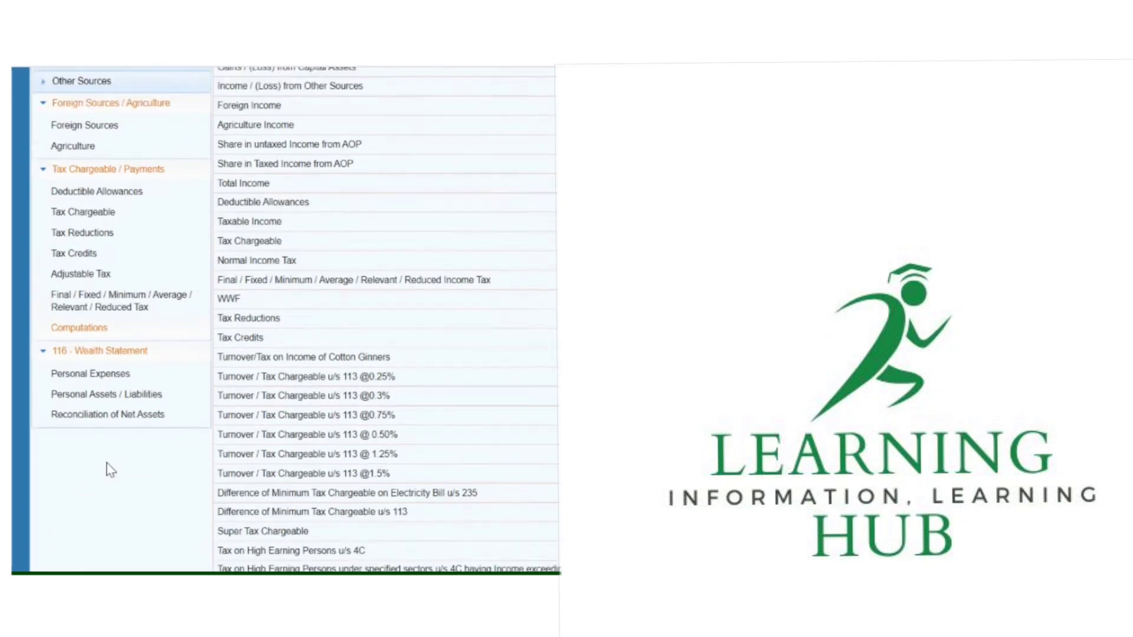